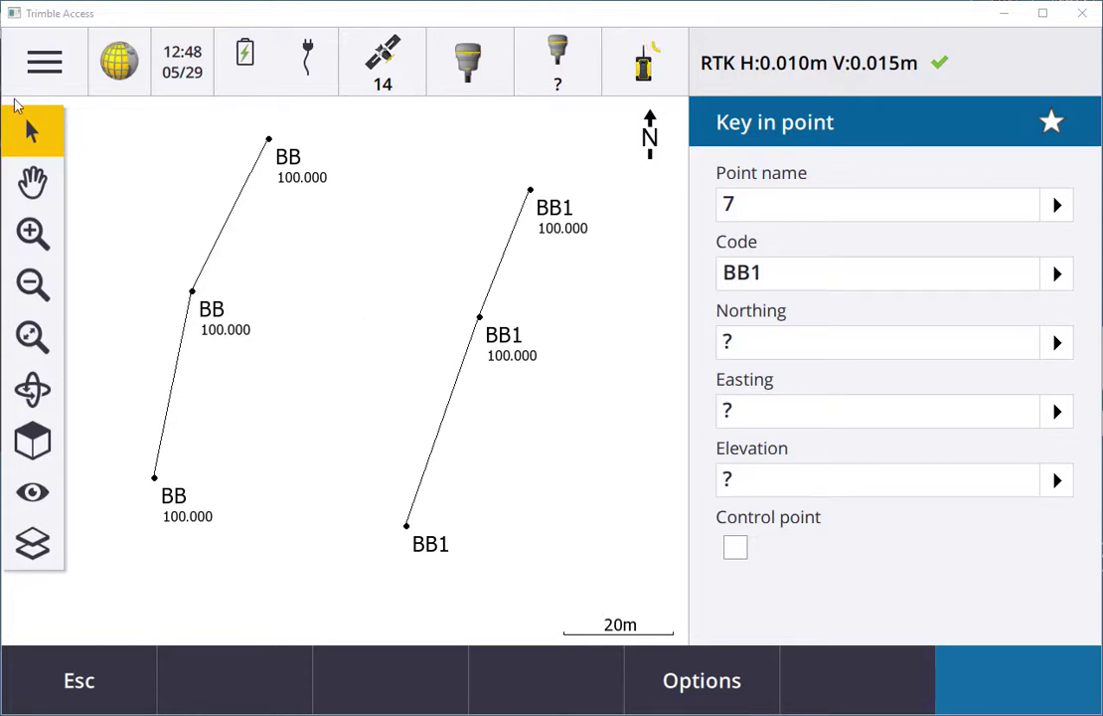
# Step: Look through the main menu's measuring options, then close the menu without choosing anything
pyautogui.click(46, 59)
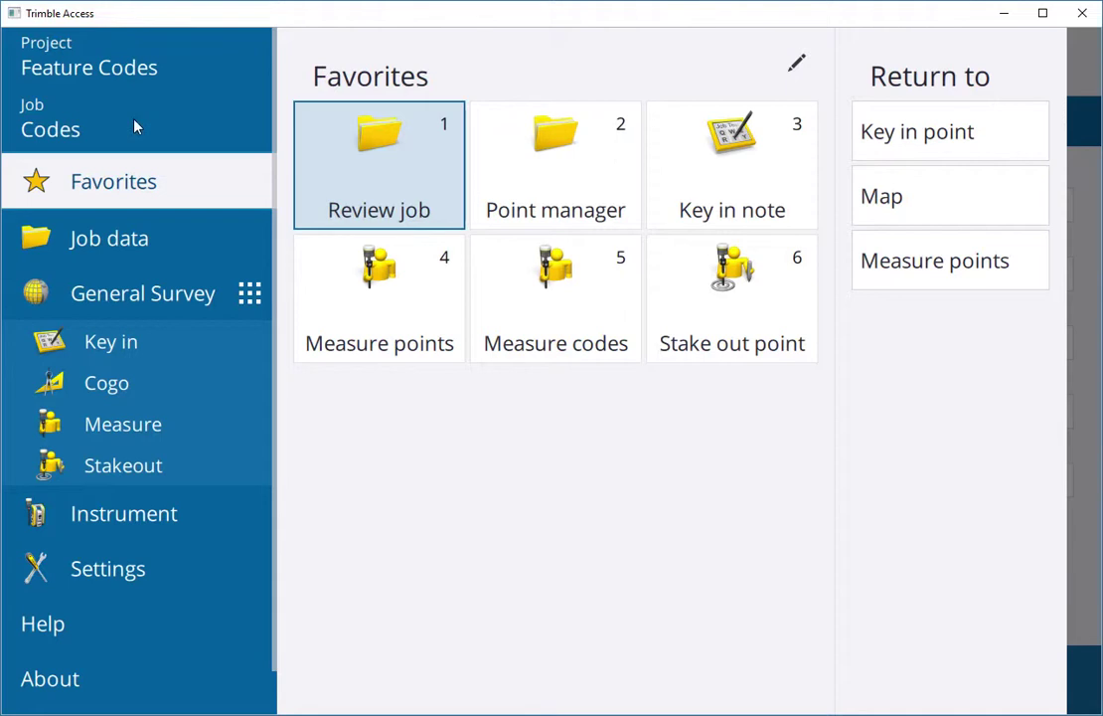
pyautogui.click(148, 426)
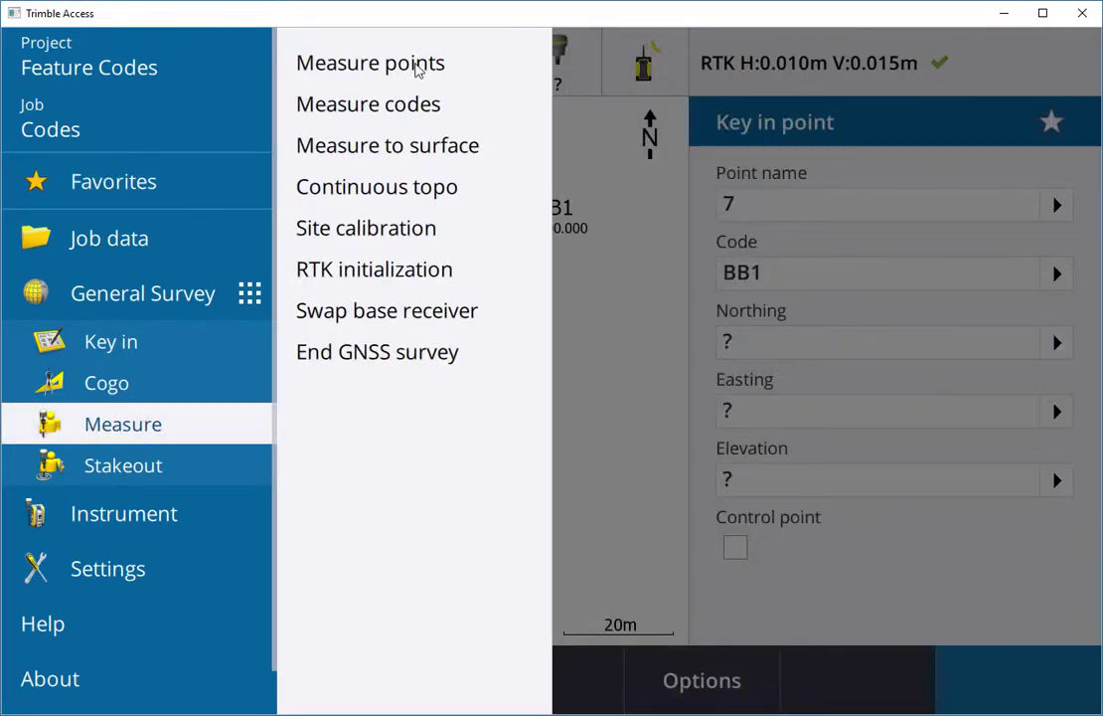
pyautogui.click(591, 328)
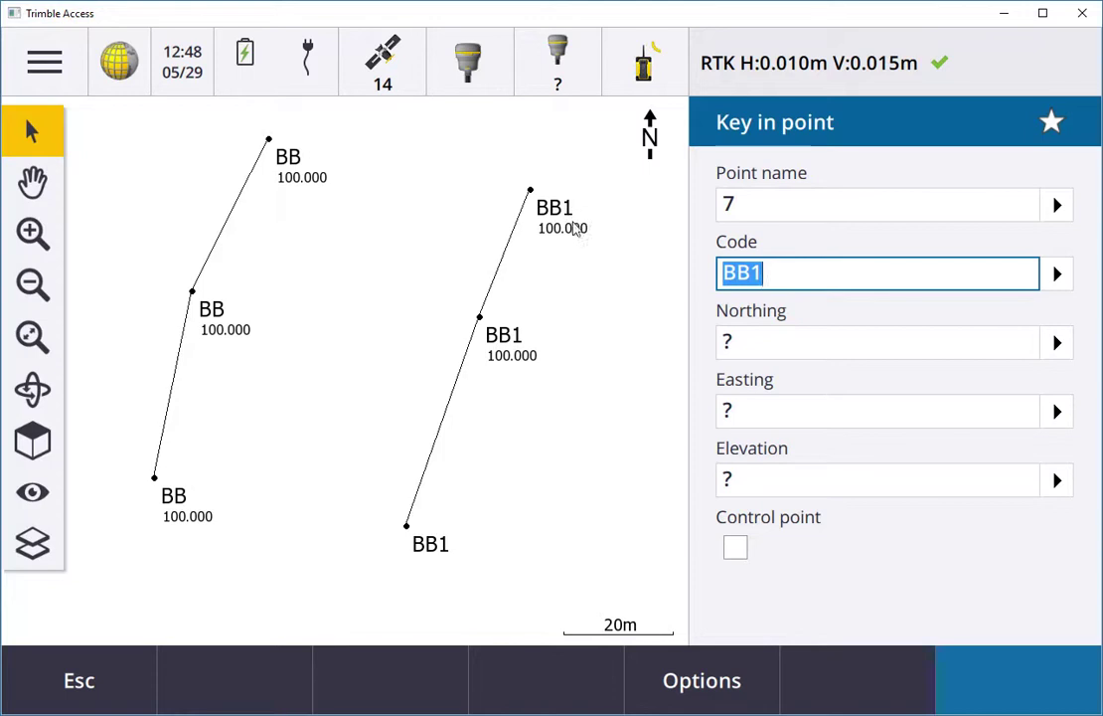
# Step: Pan the map, key in point 7 at an empty spot, and open its code list
pyautogui.click(32, 181)
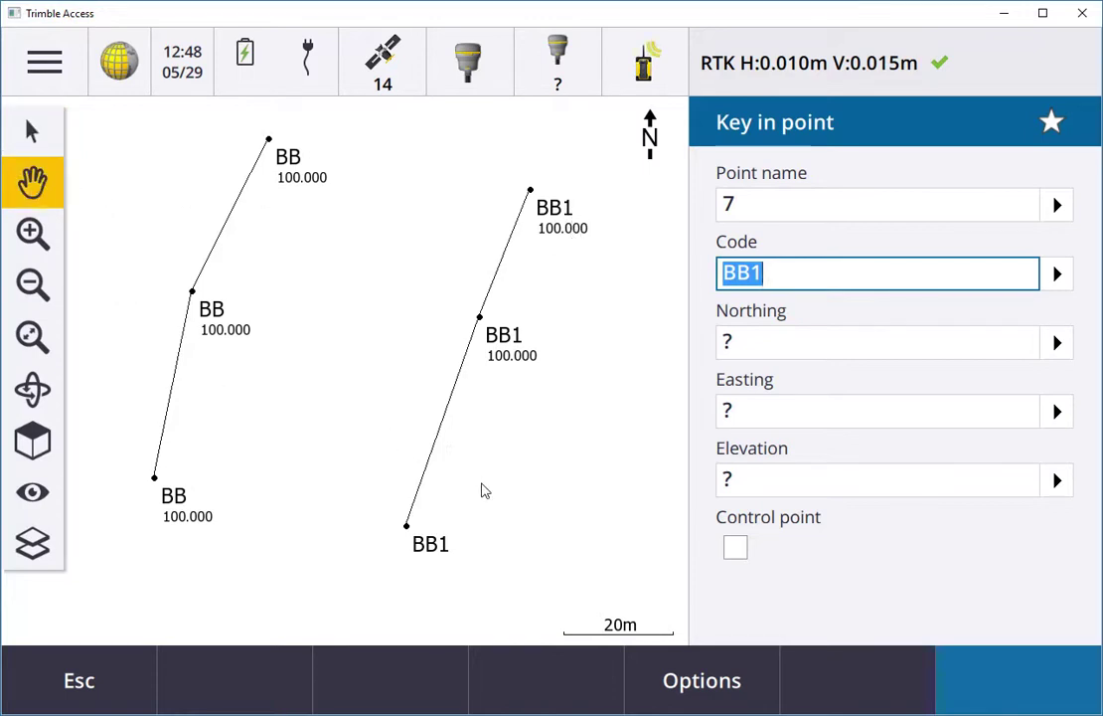
pyautogui.moveTo(476, 489); pyautogui.dragTo(288, 464)
pyautogui.click(58, 129)
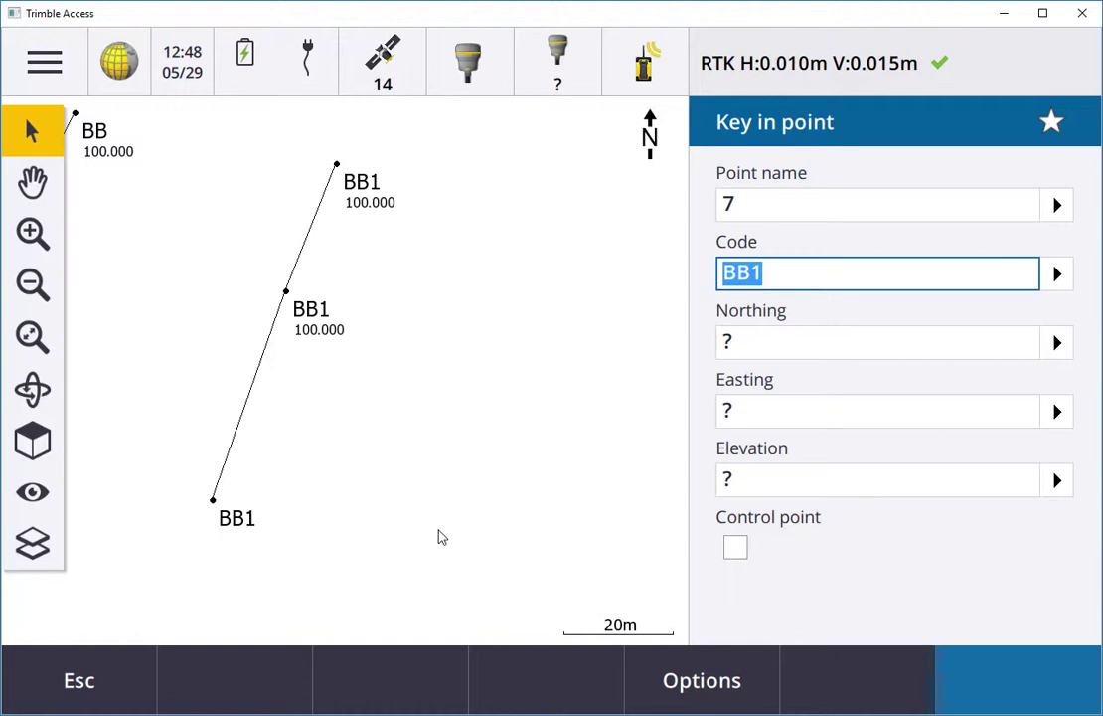
pyautogui.rightClick(489, 538)
pyautogui.click(555, 442)
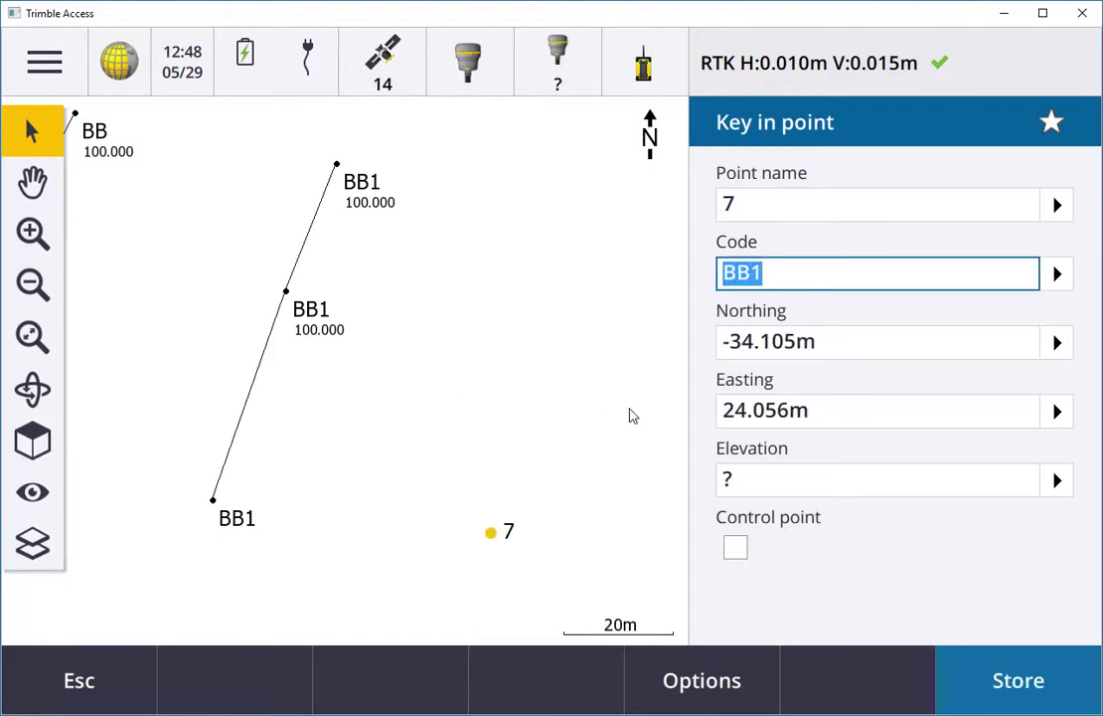
pyautogui.click(826, 267)
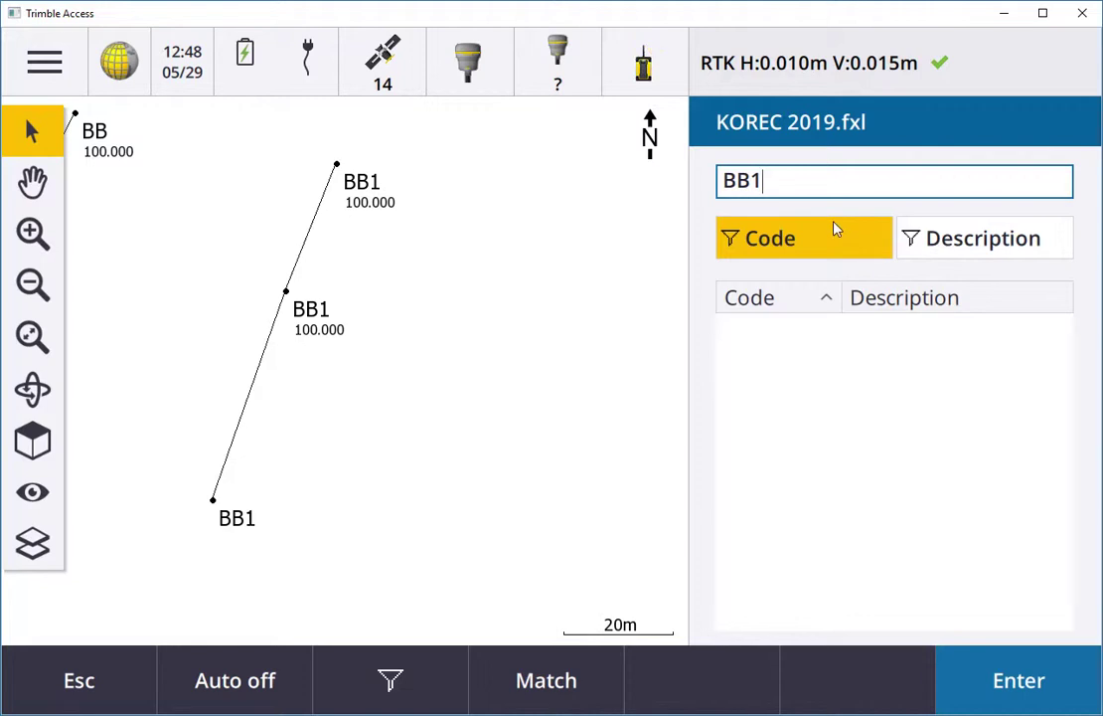
# Step: Search the code list for BB2 and accept it as point 7's code
pyautogui.press('BackSpace')
pyautogui.press('BackSpace')
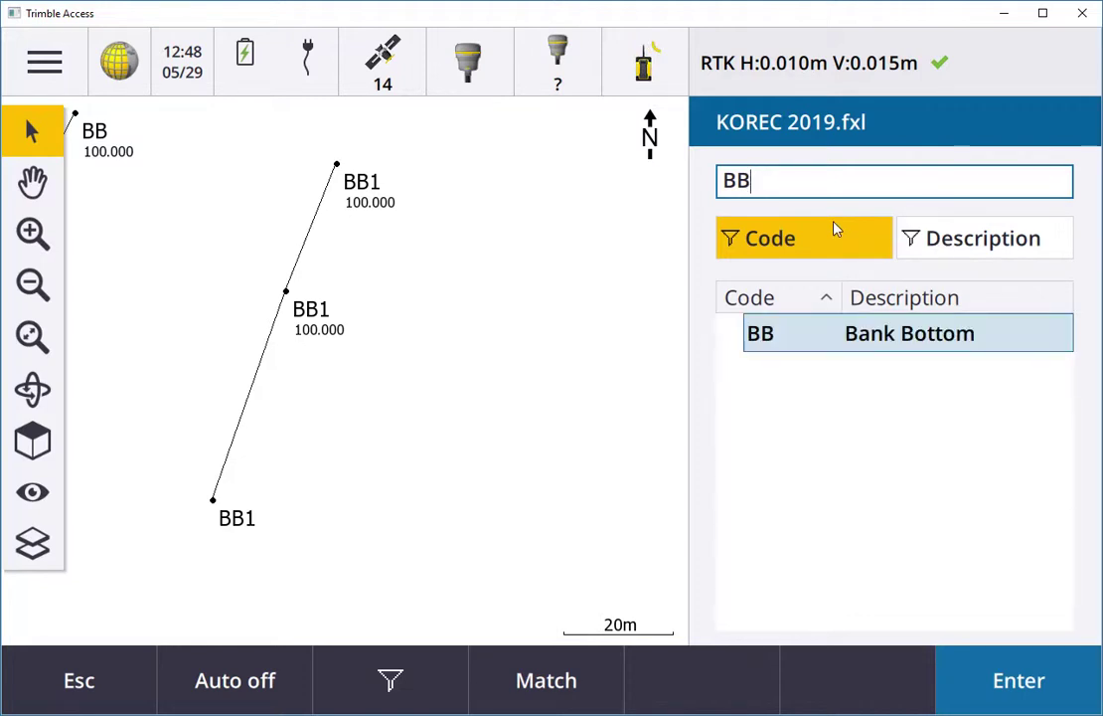
pyautogui.click(919, 244)
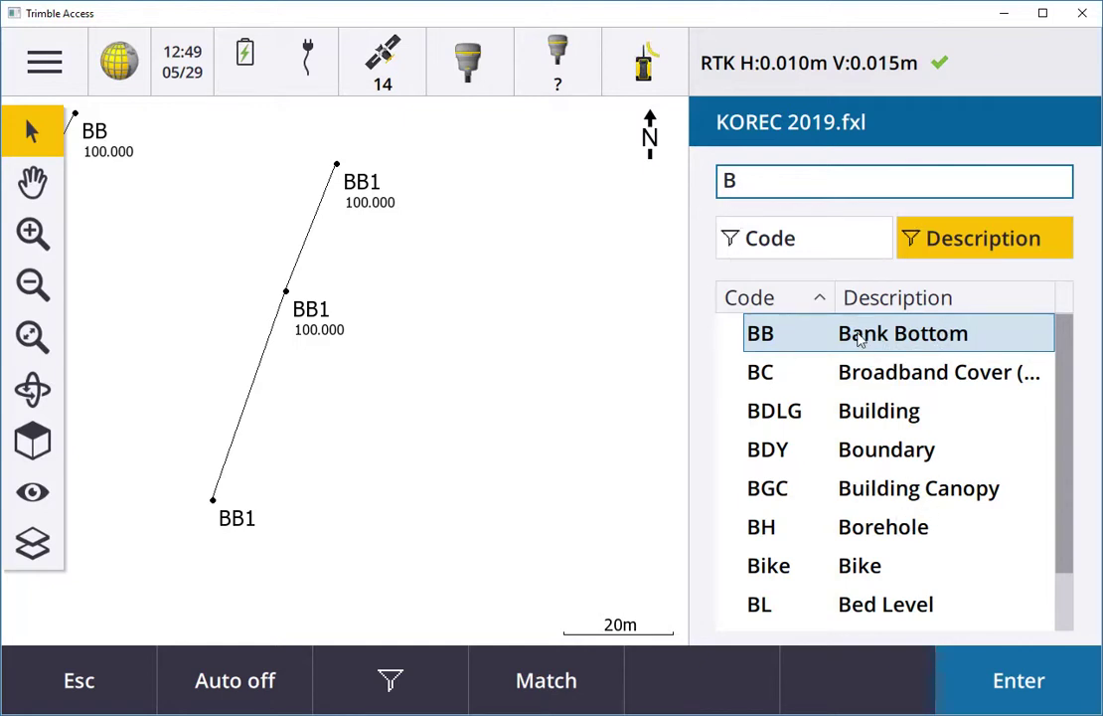
pyautogui.click(807, 247)
pyautogui.press('BackSpace')
pyautogui.write('B')
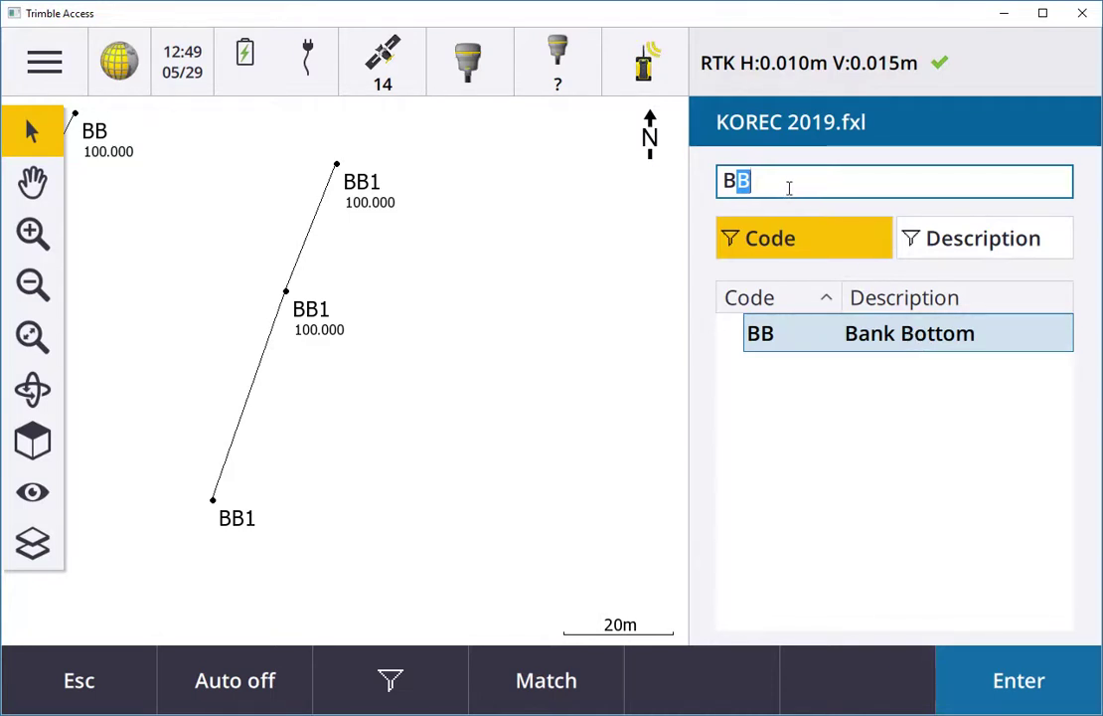
pyautogui.write('B')
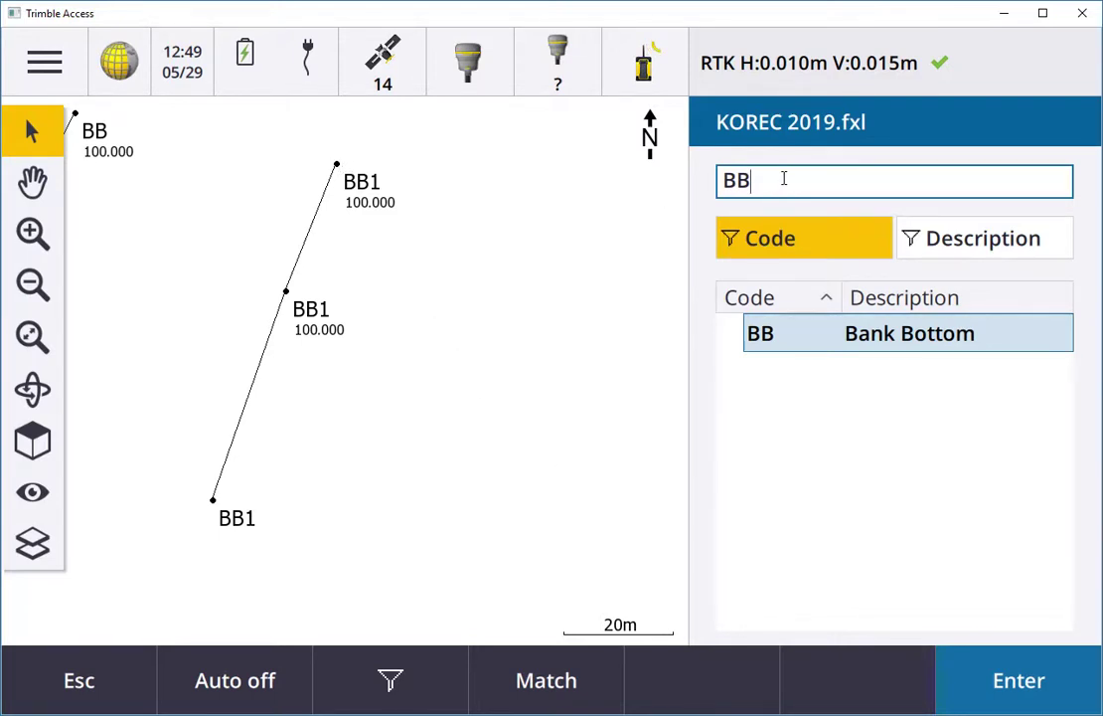
pyautogui.write('2')
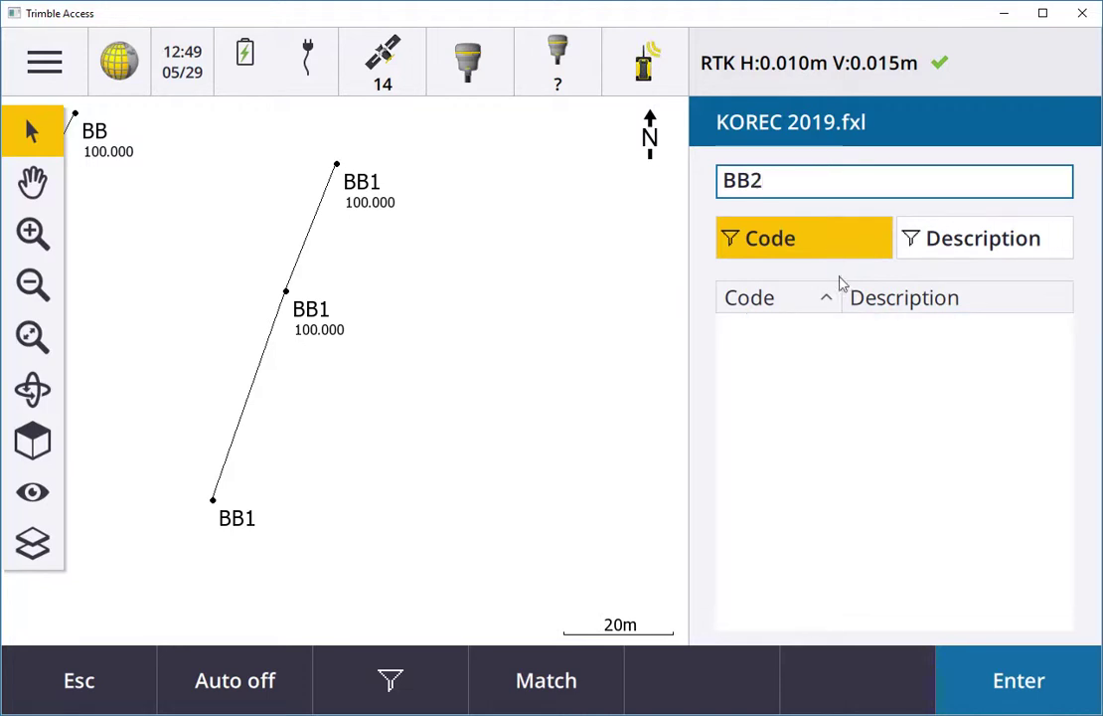
pyautogui.click(1046, 665)
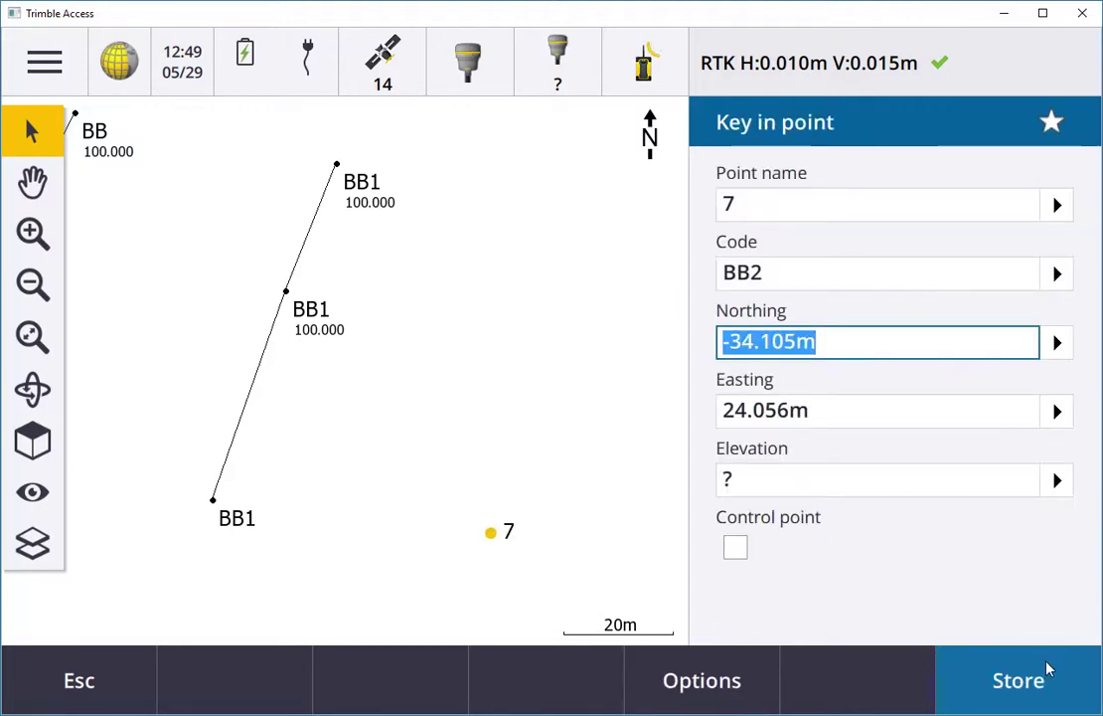
pyautogui.click(959, 279)
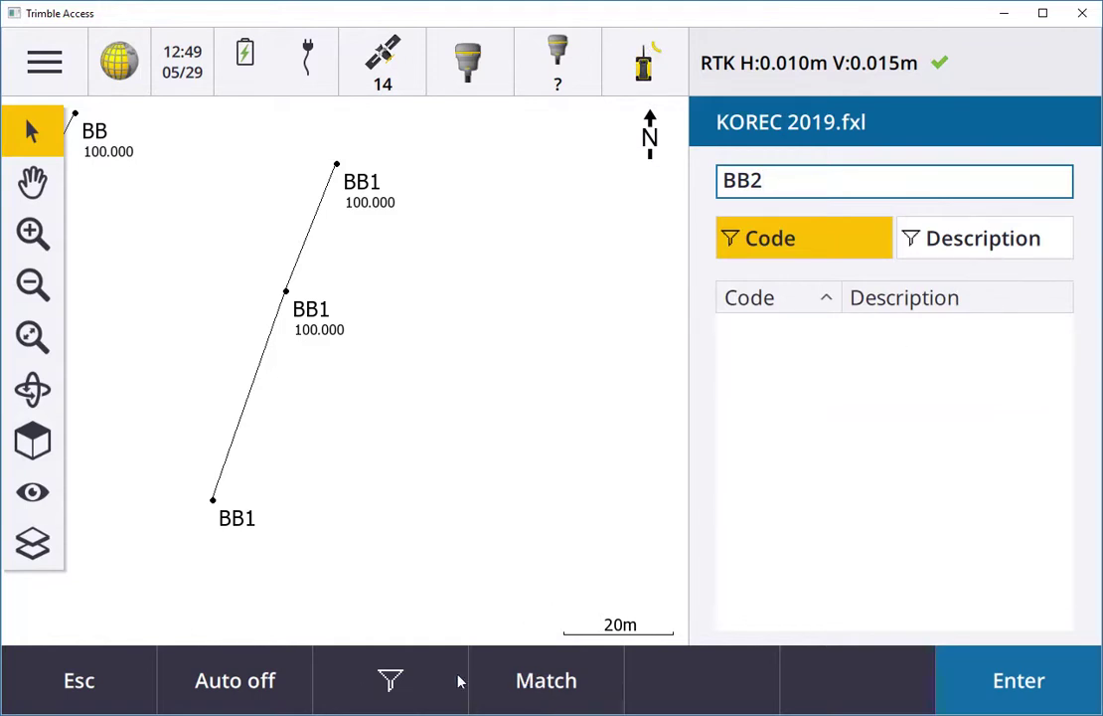
pyautogui.click(235, 680)
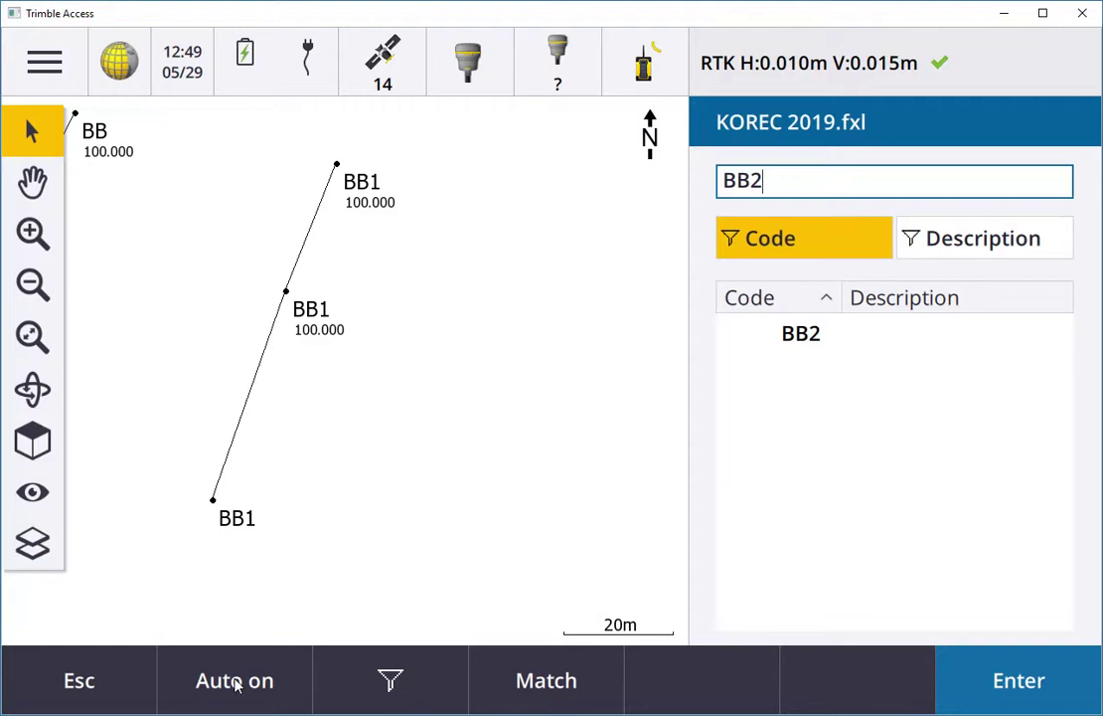
pyautogui.press('BackSpace')
pyautogui.press('BackSpace')
pyautogui.press('BackSpace')
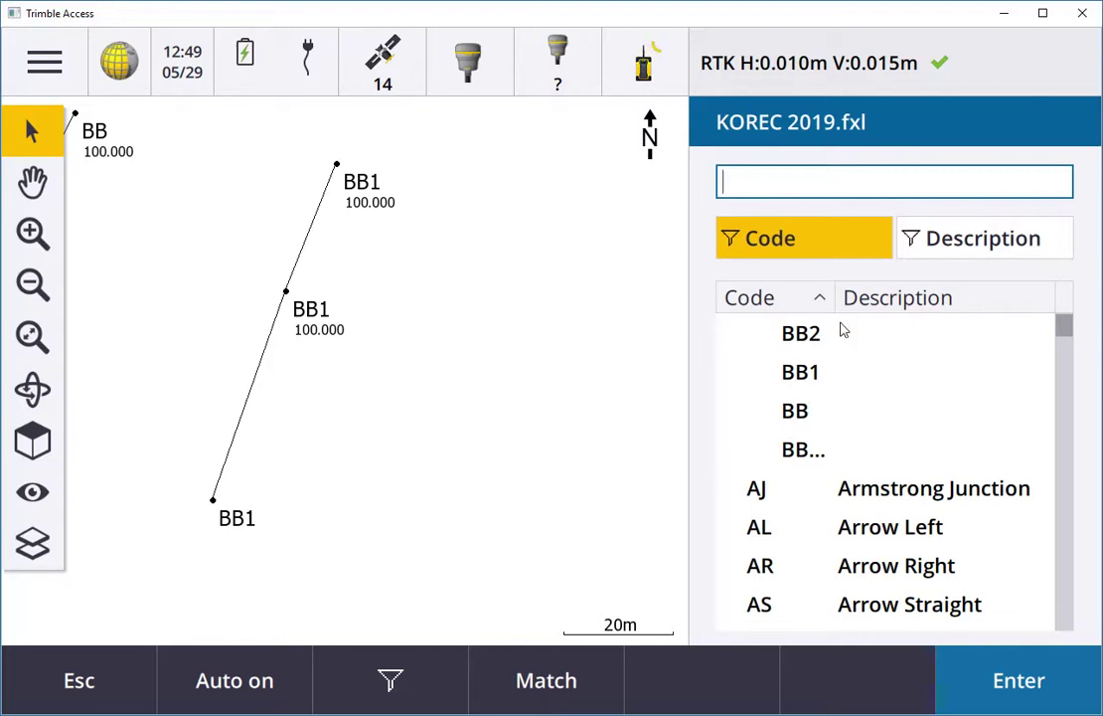
pyautogui.click(246, 689)
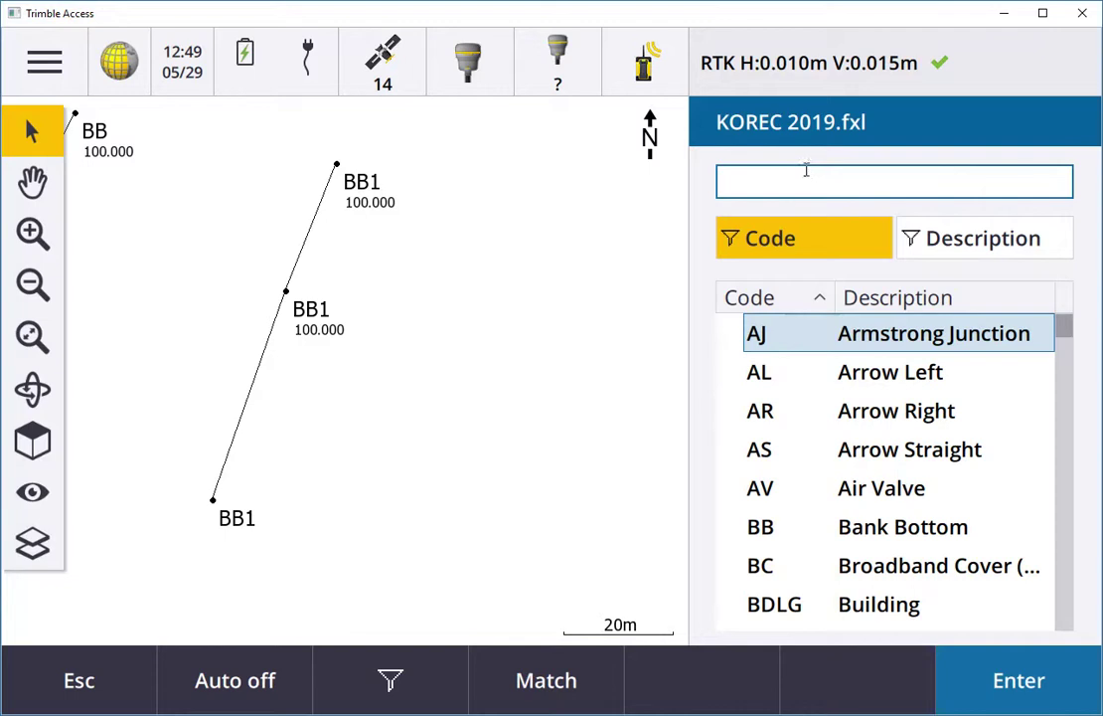
pyautogui.write('BB2')
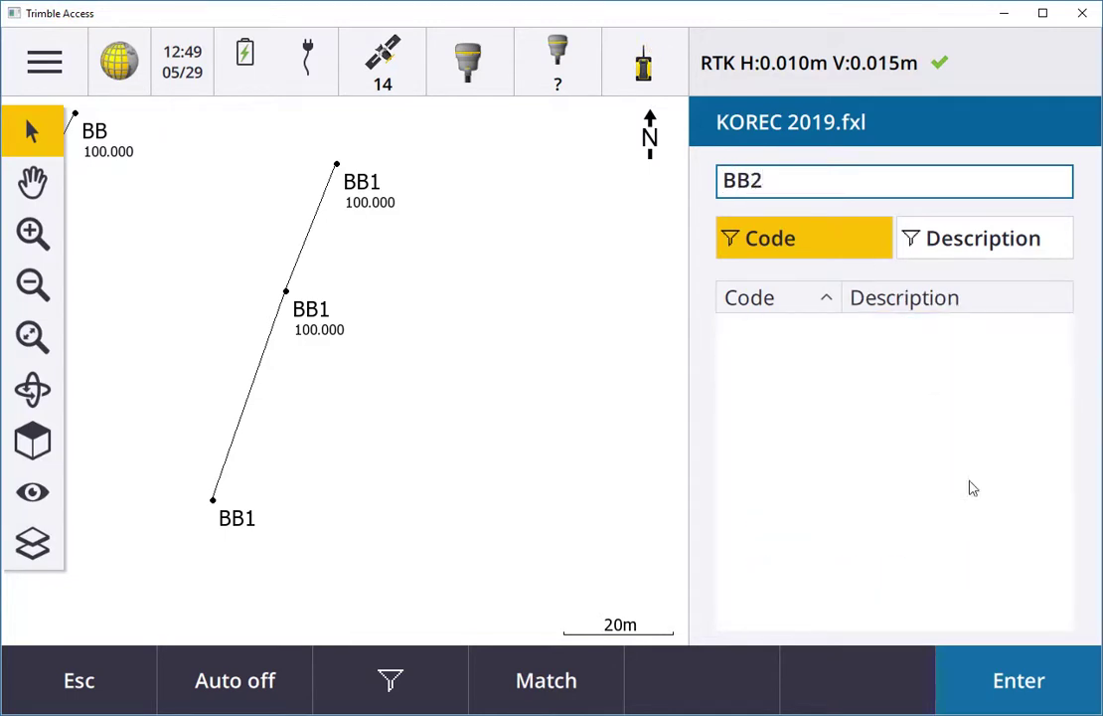
pyautogui.click(1005, 672)
pyautogui.click(736, 472)
# Step: Store point 7 with code BB2 at elevation 100
pyautogui.write('100')
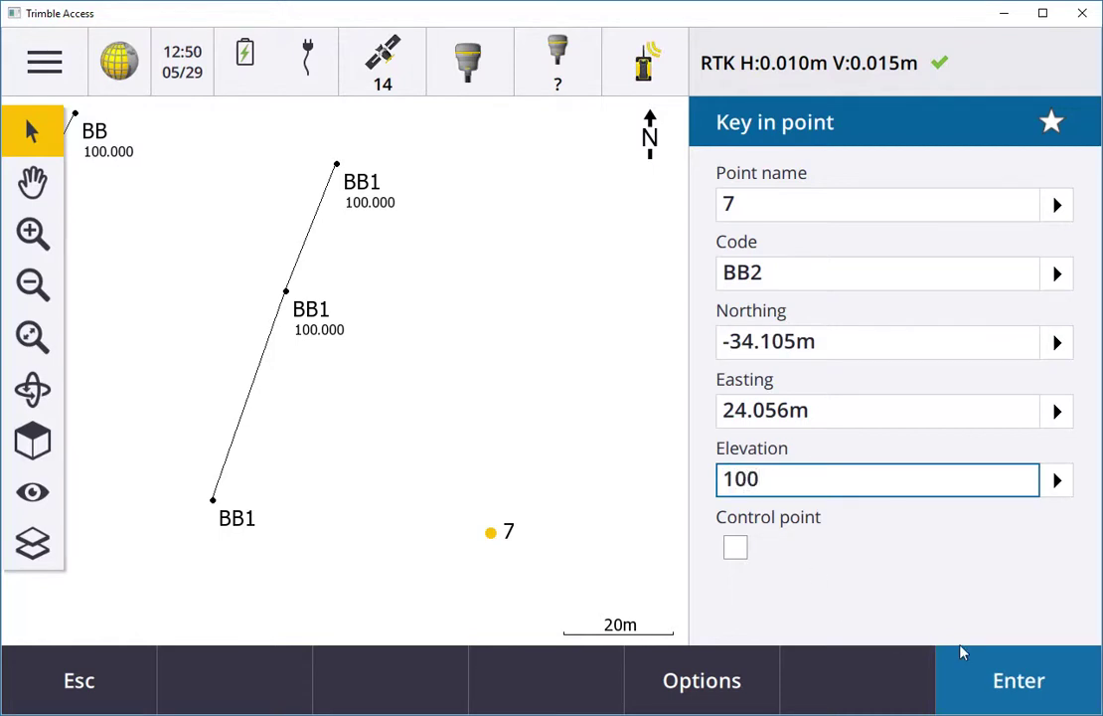
pyautogui.click(1002, 676)
pyautogui.click(1002, 682)
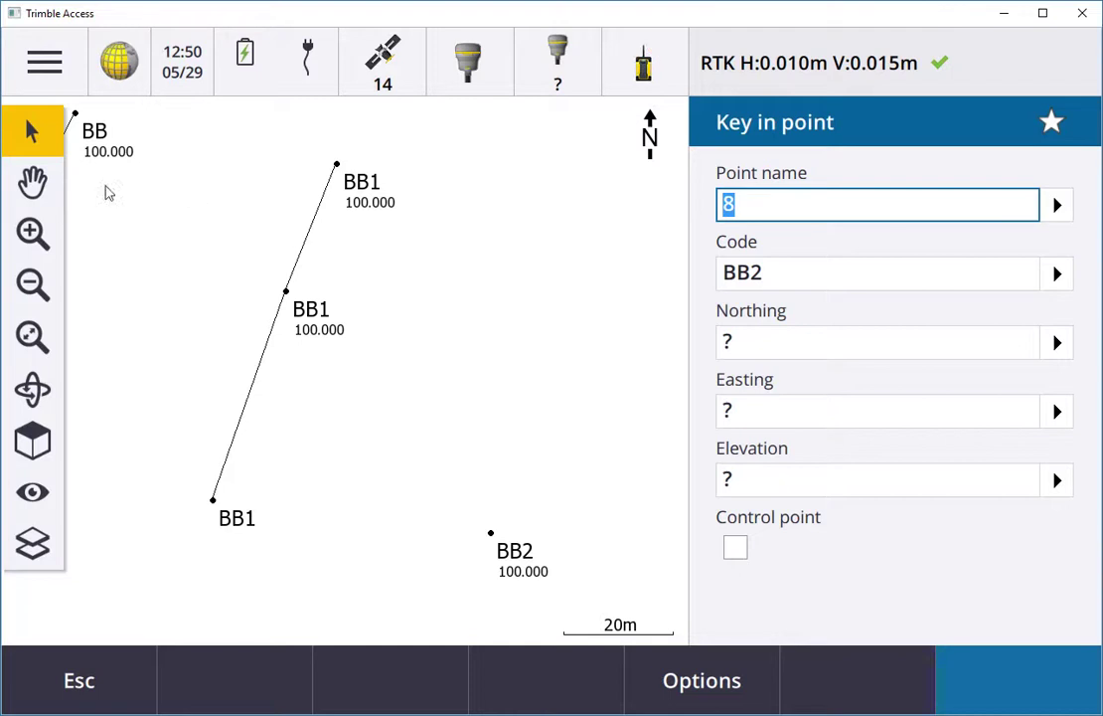
# Step: Key in point 8 near the top of the map at elevation 100 and store it
pyautogui.click(32, 181)
pyautogui.moveTo(537, 256); pyautogui.dragTo(401, 301)
pyautogui.click(30, 129)
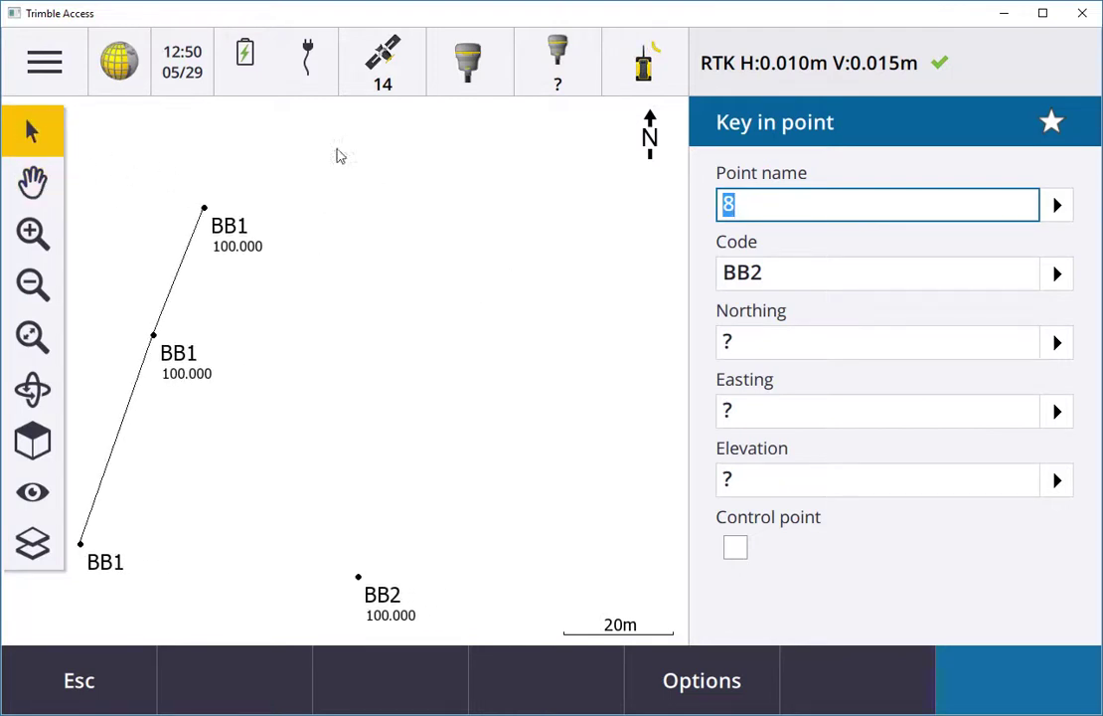
pyautogui.rightClick(545, 149)
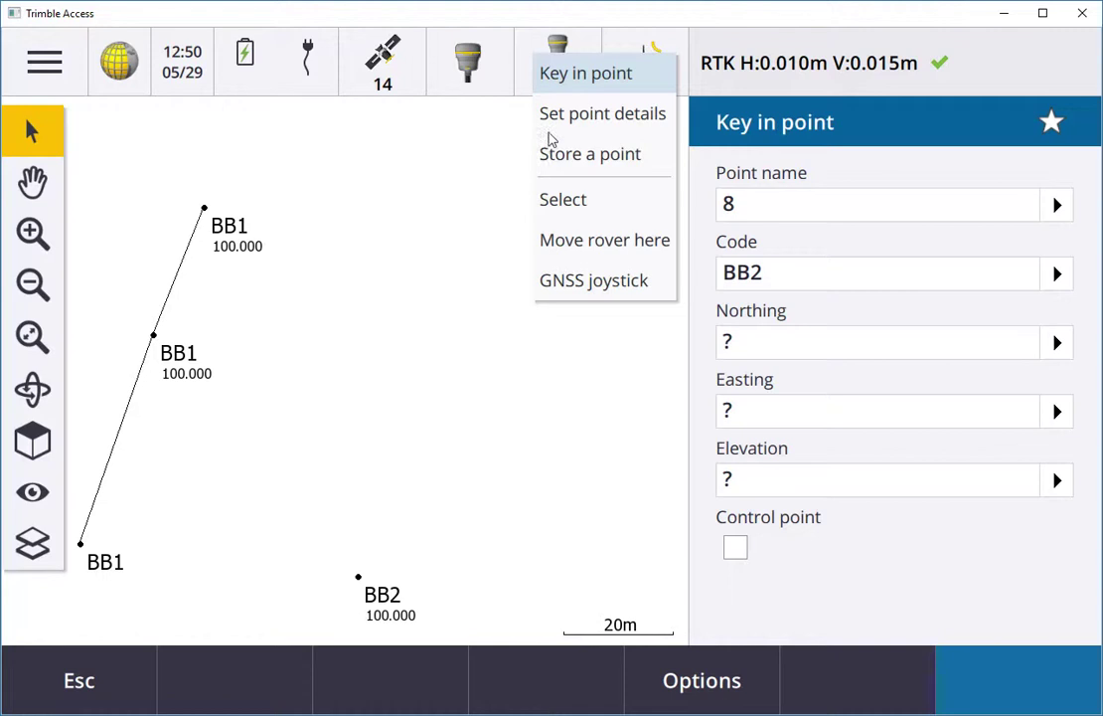
pyautogui.click(586, 73)
pyautogui.click(767, 477)
pyautogui.write('100')
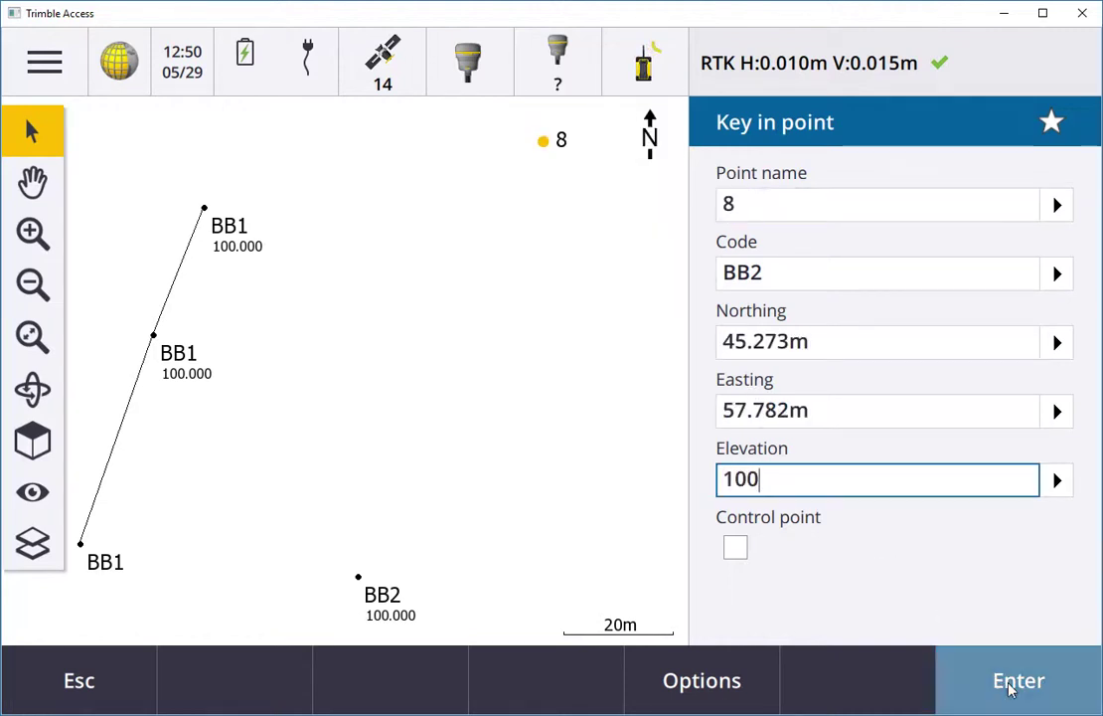
pyautogui.click(1008, 689)
pyautogui.click(1011, 684)
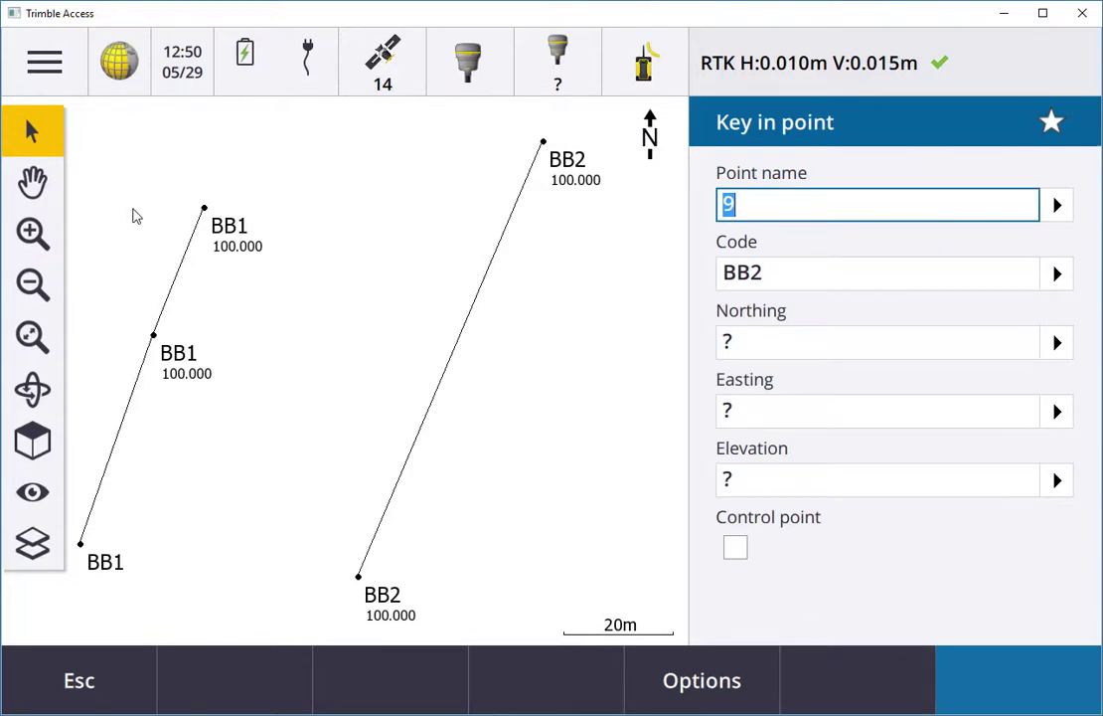
pyautogui.click(32, 181)
# Step: Search point 9's code list for S codes, switching between code and description filters
pyautogui.moveTo(268, 260); pyautogui.dragTo(100, 223)
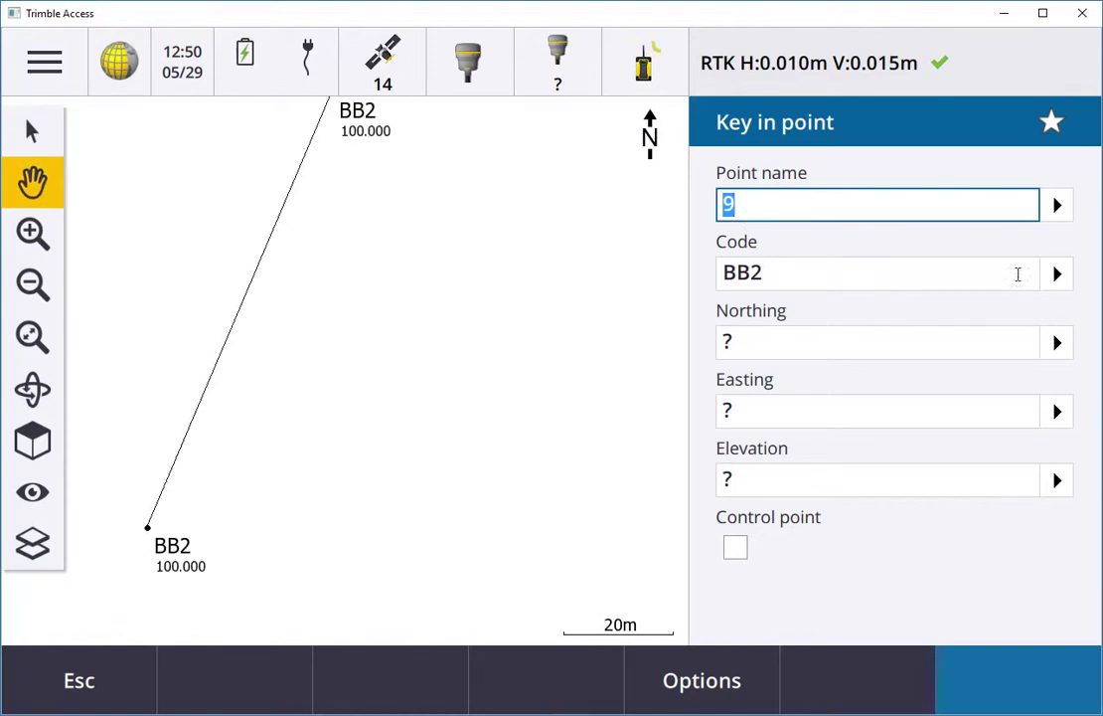
pyautogui.click(913, 277)
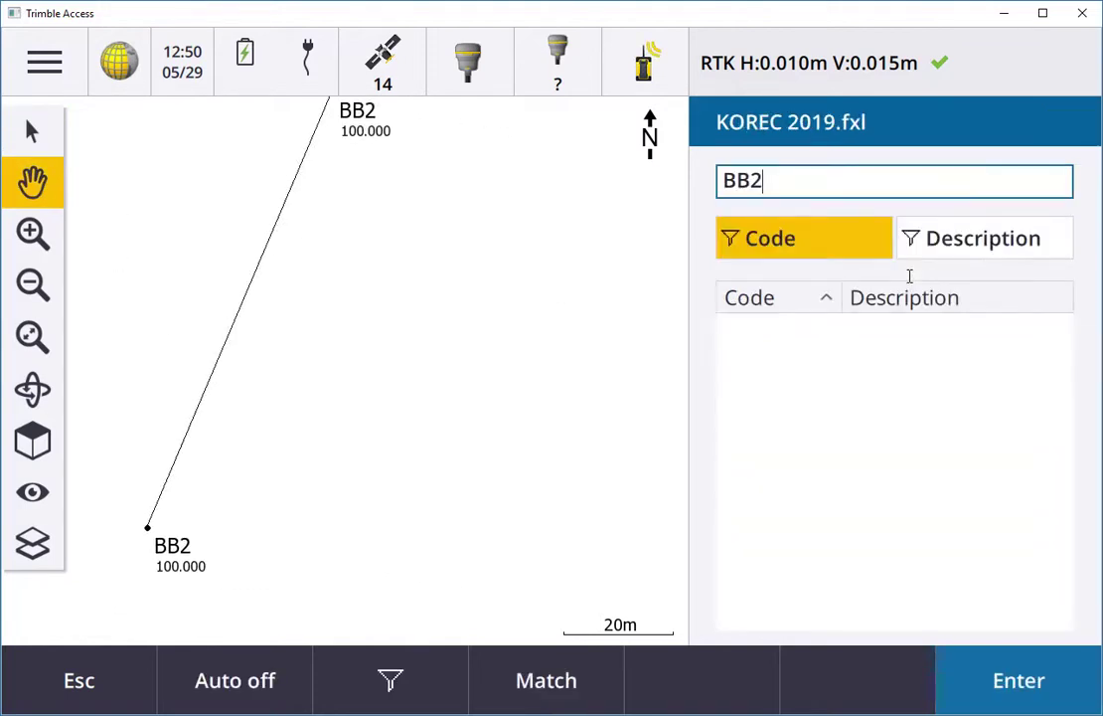
pyautogui.press('BackSpace')
pyautogui.press('BackSpace')
pyautogui.press('BackSpace')
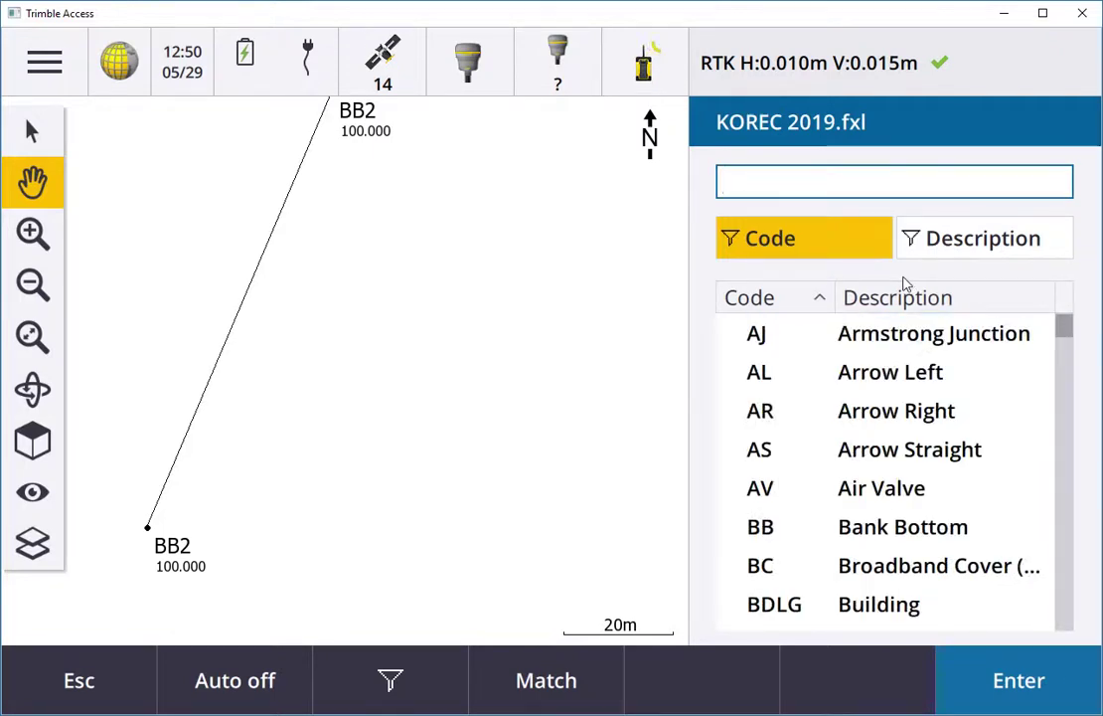
pyautogui.write('SB')
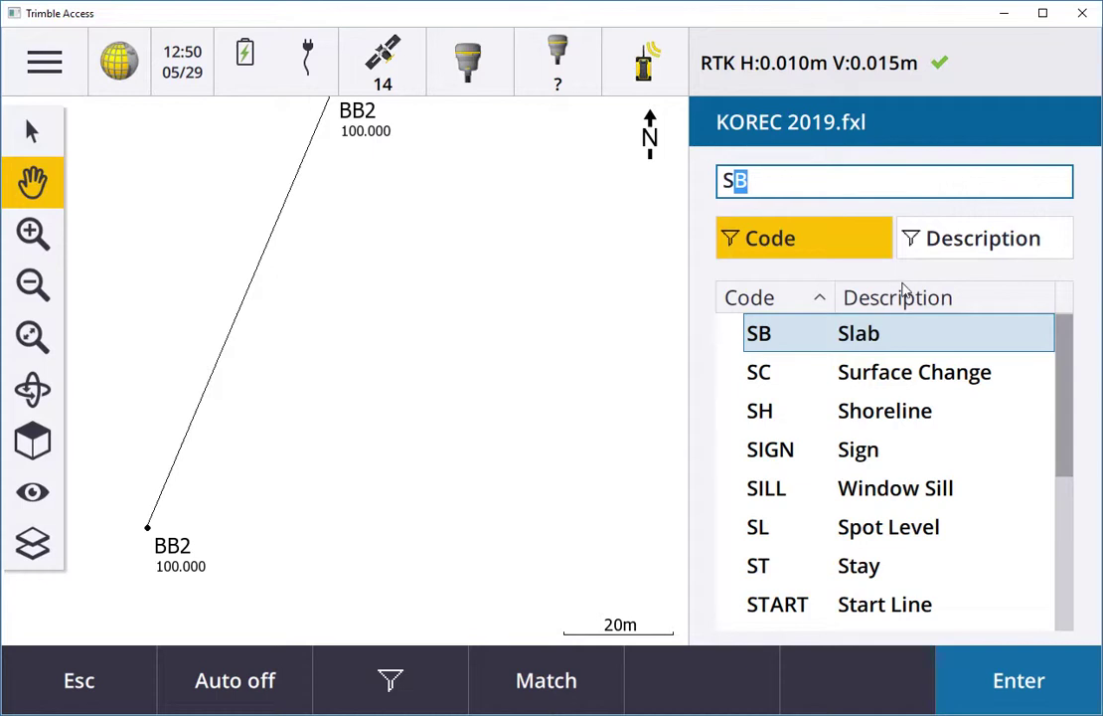
pyautogui.moveTo(1057, 385); pyautogui.dragTo(1037, 410)
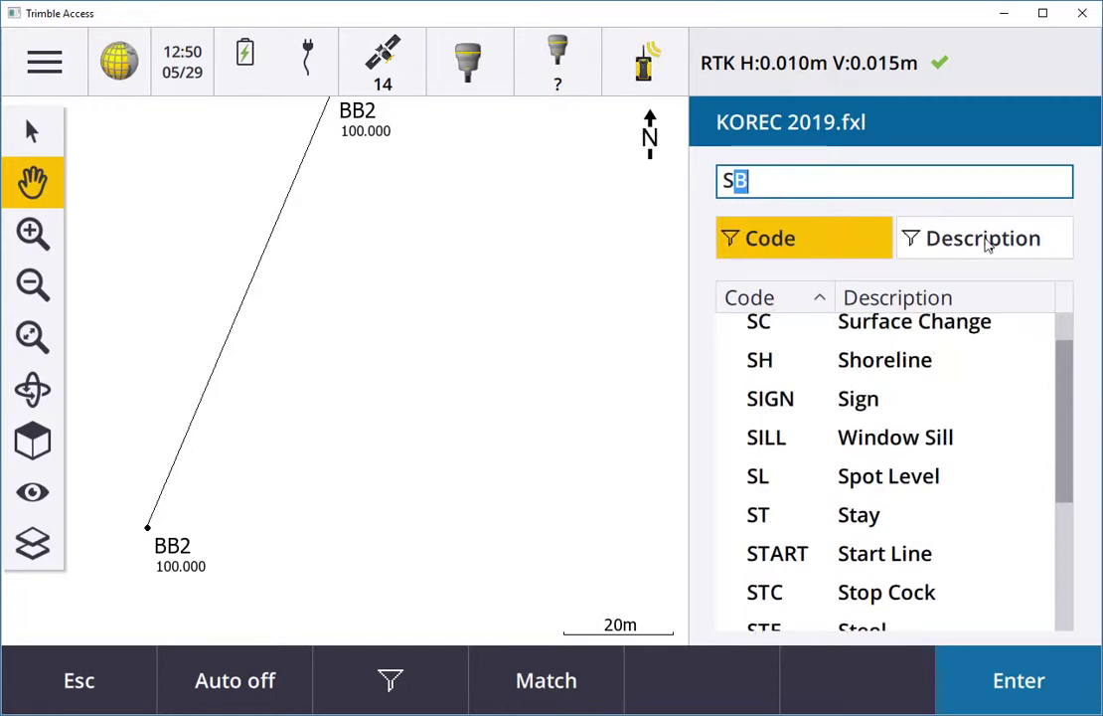
pyautogui.click(989, 245)
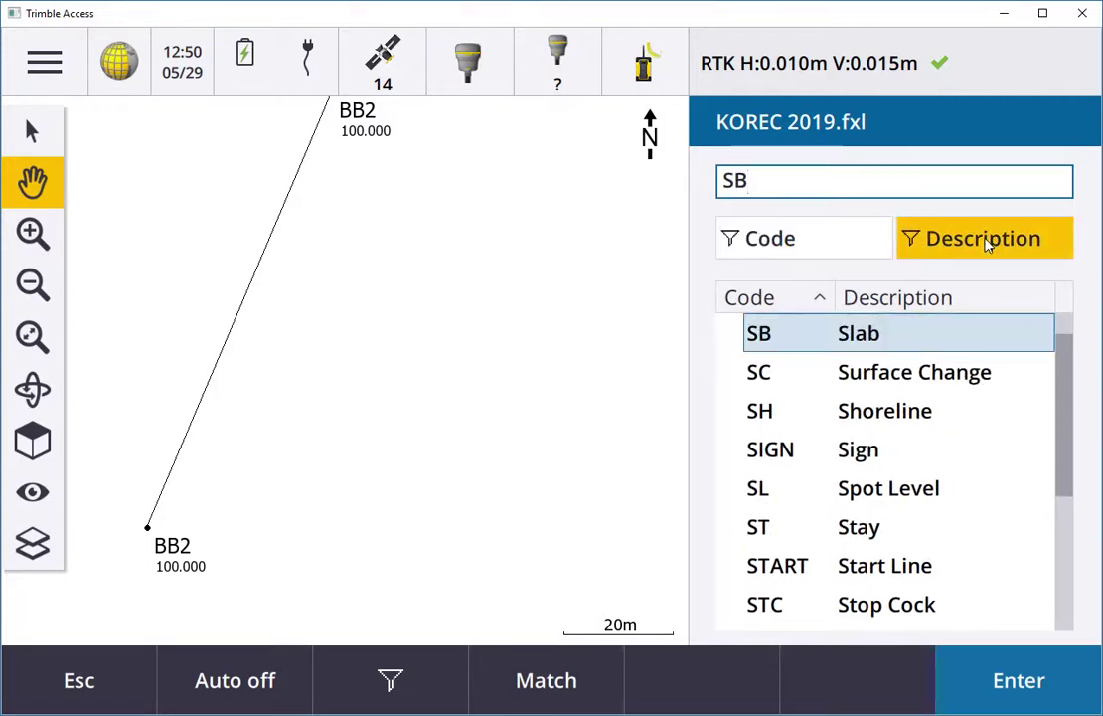
pyautogui.press('BackSpace')
pyautogui.write('p')
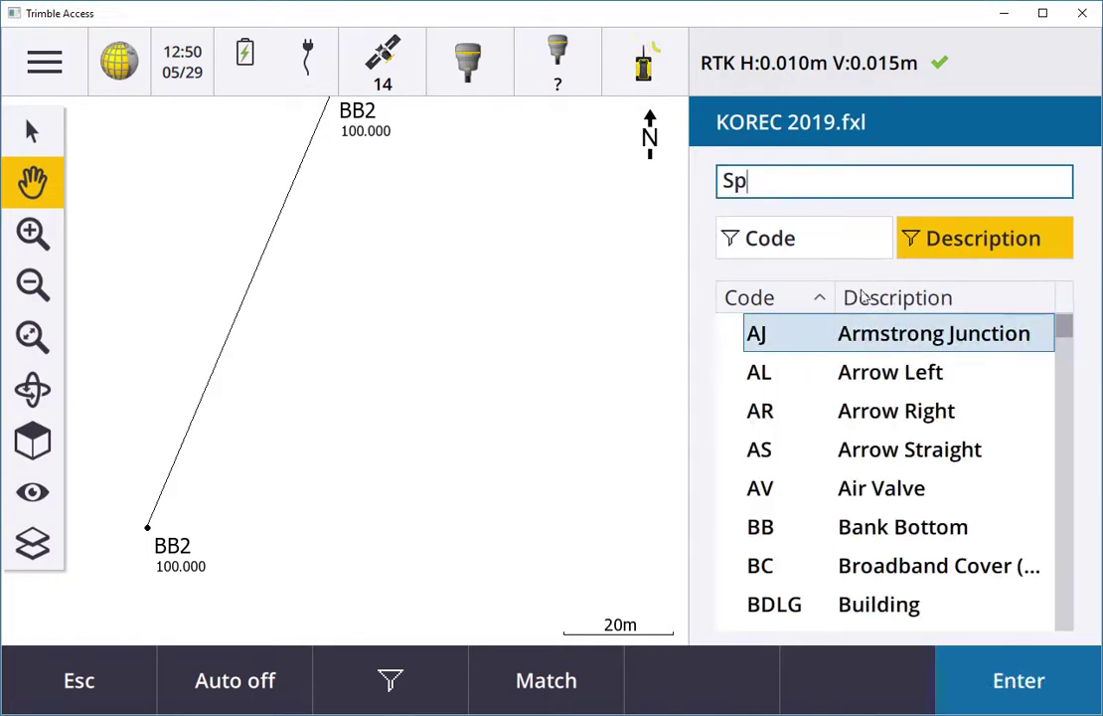
pyautogui.click(804, 247)
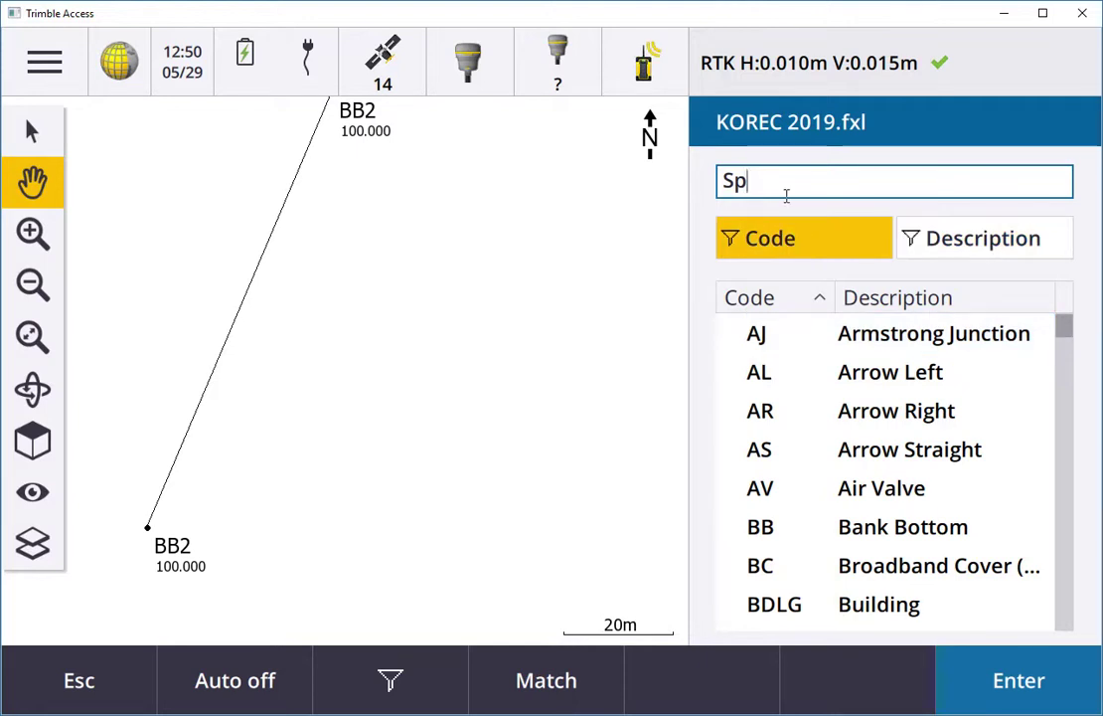
# Step: Narrow the search to SL and accept SL Spot Level as the code
pyautogui.press('BackSpace')
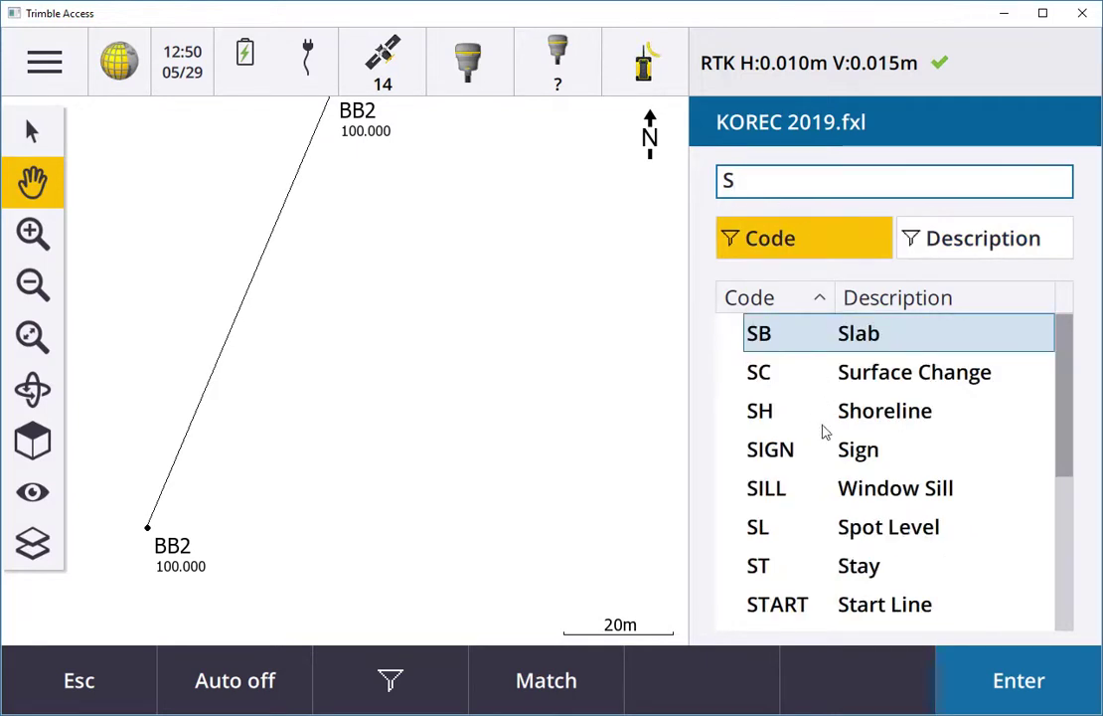
pyautogui.press('BackSpace')
pyautogui.write('Sp')
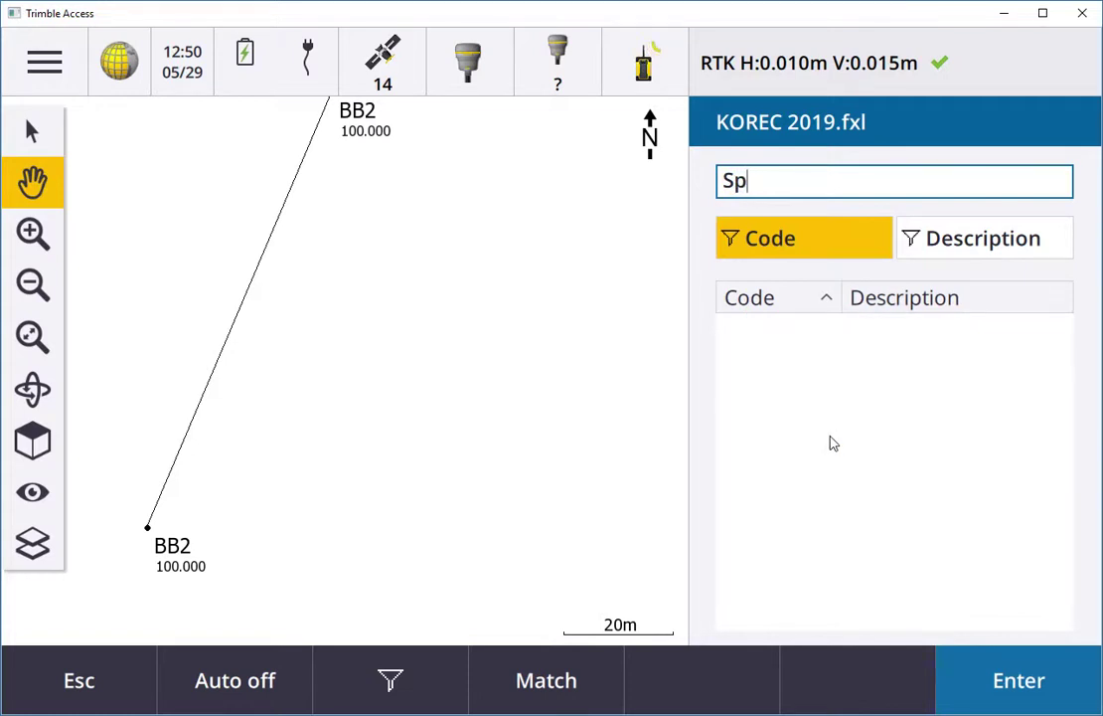
pyautogui.press('BackSpace')
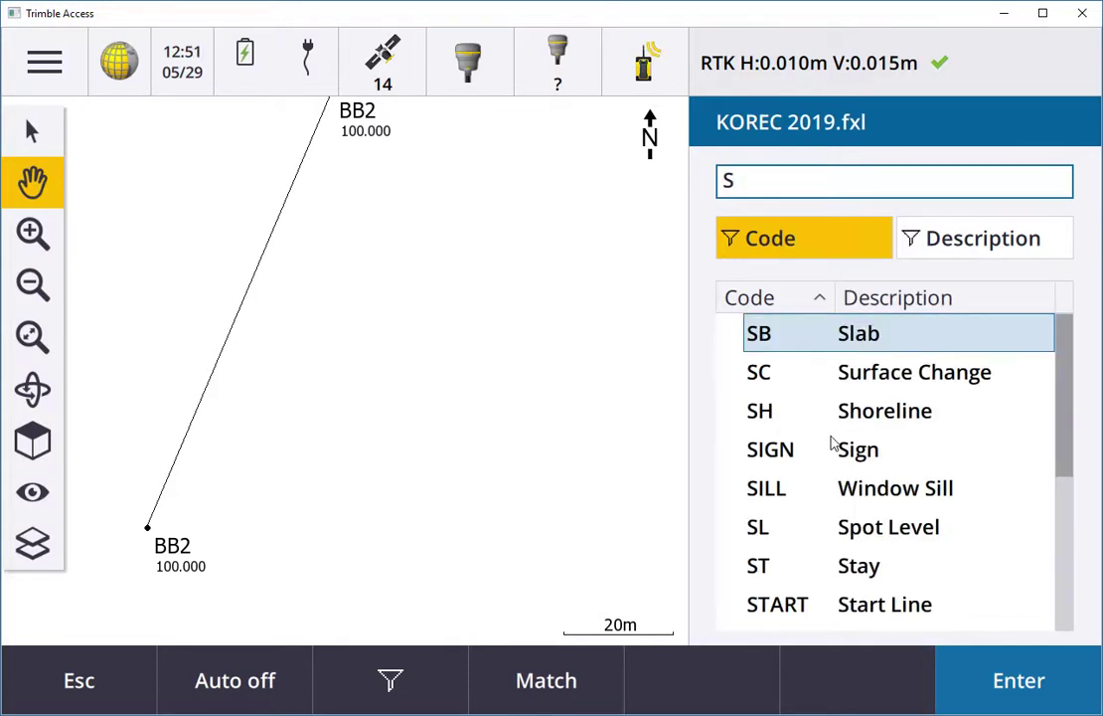
pyautogui.write('P')
pyautogui.press('BackSpace')
pyautogui.press('BackSpace')
pyautogui.click(959, 240)
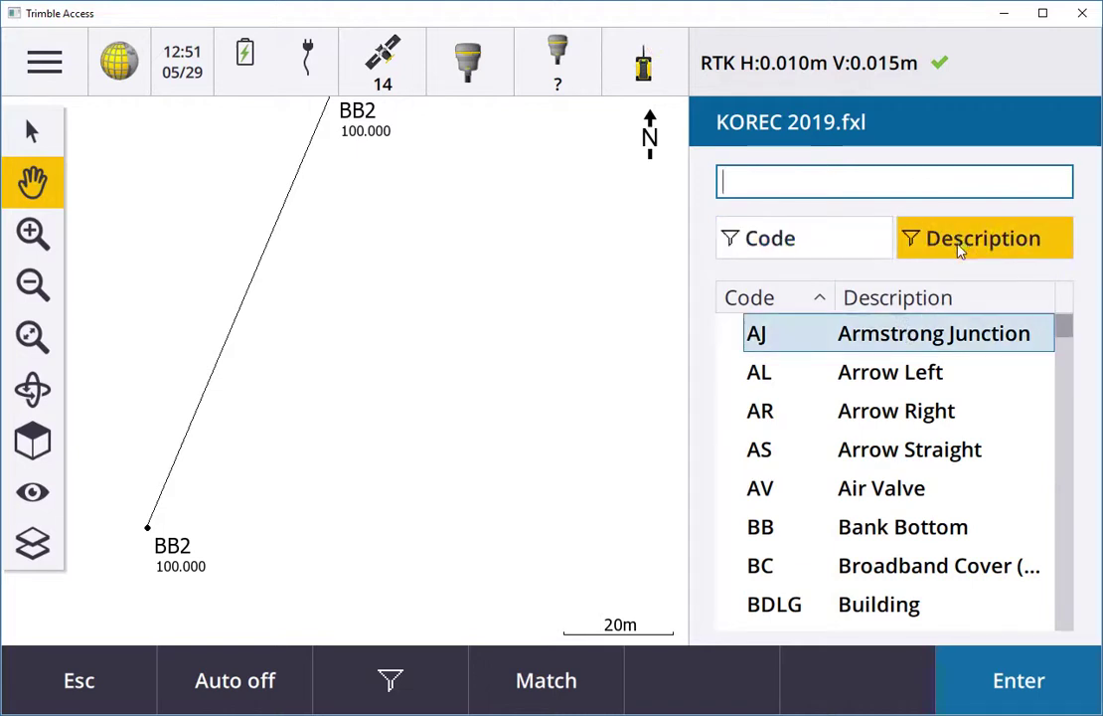
pyautogui.write('SP')
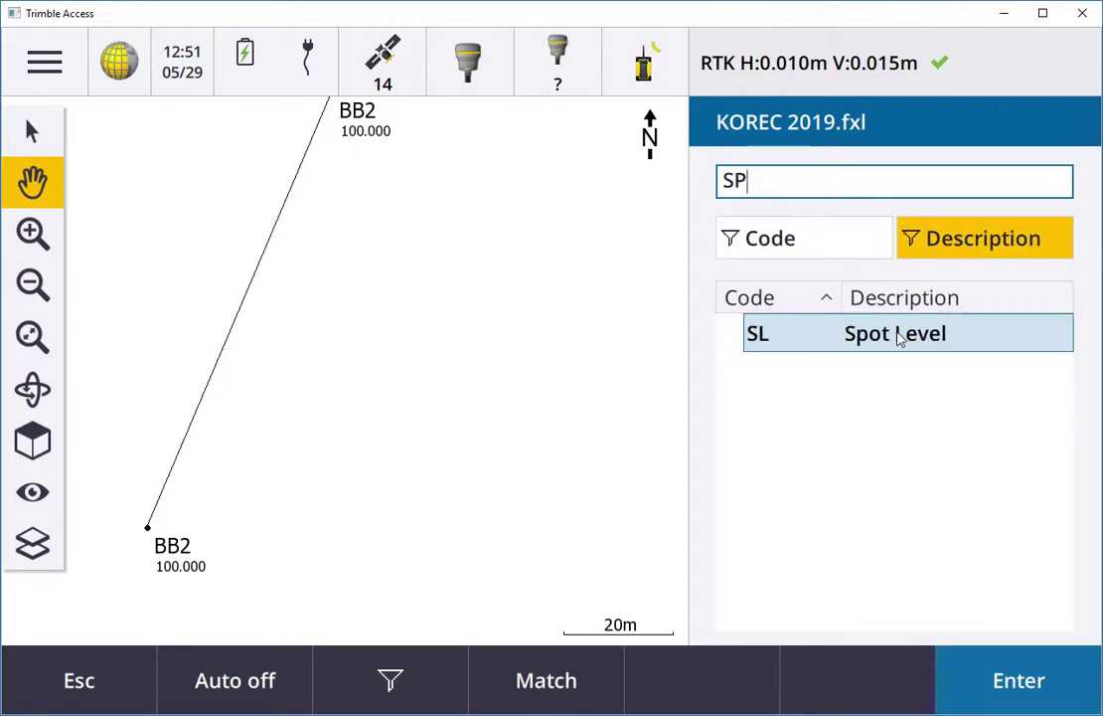
pyautogui.press('BackSpace')
pyautogui.write('L')
pyautogui.click(999, 677)
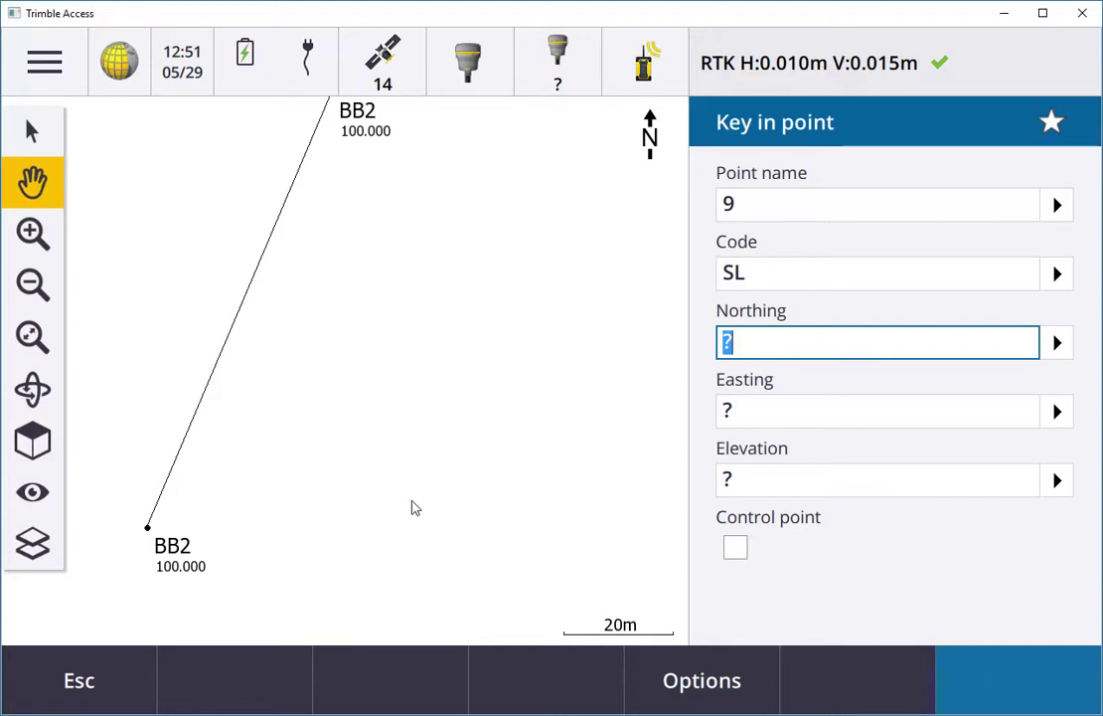
# Step: Key in point 9 on the map at elevation 90 and store it
pyautogui.moveTo(416, 508); pyautogui.dragTo(352, 379)
pyautogui.click(31, 130)
pyautogui.rightClick(388, 358)
pyautogui.click(436, 247)
pyautogui.click(762, 481)
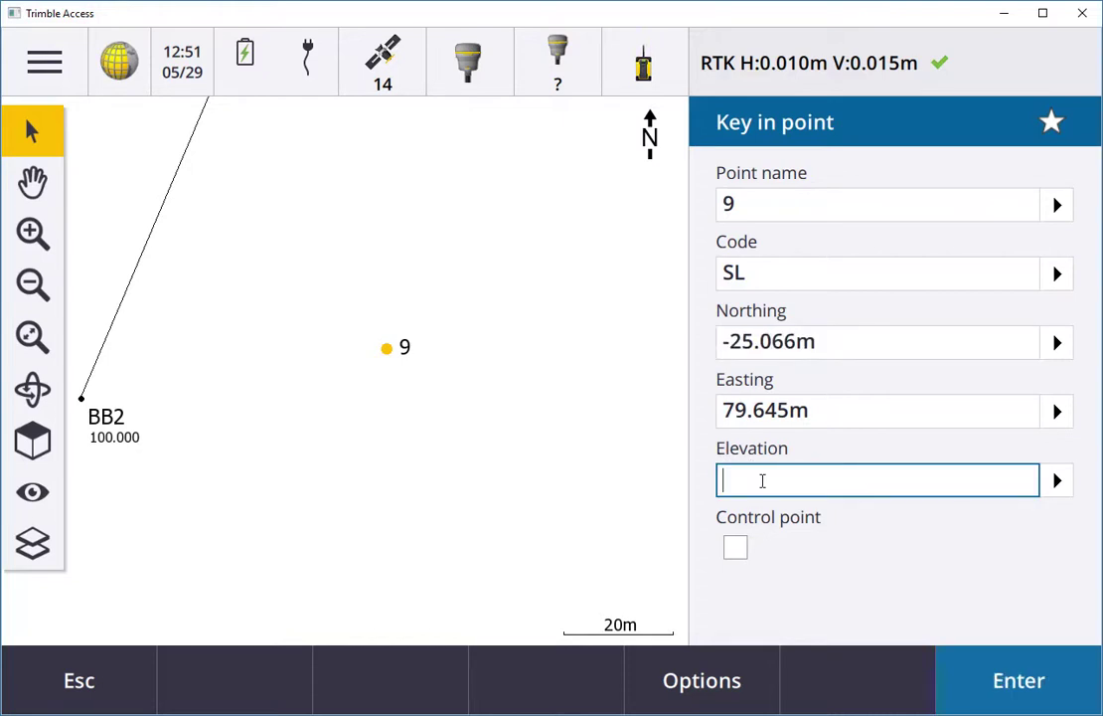
pyautogui.write('90')
pyautogui.click(1022, 674)
pyautogui.click(1024, 678)
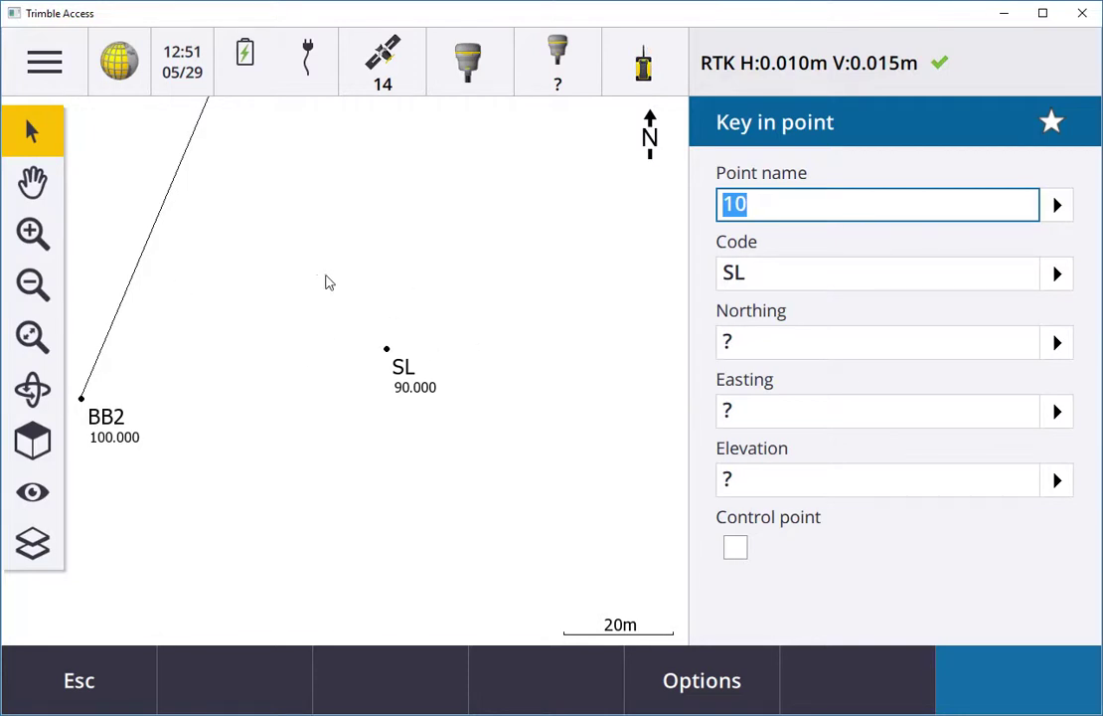
pyautogui.click(31, 59)
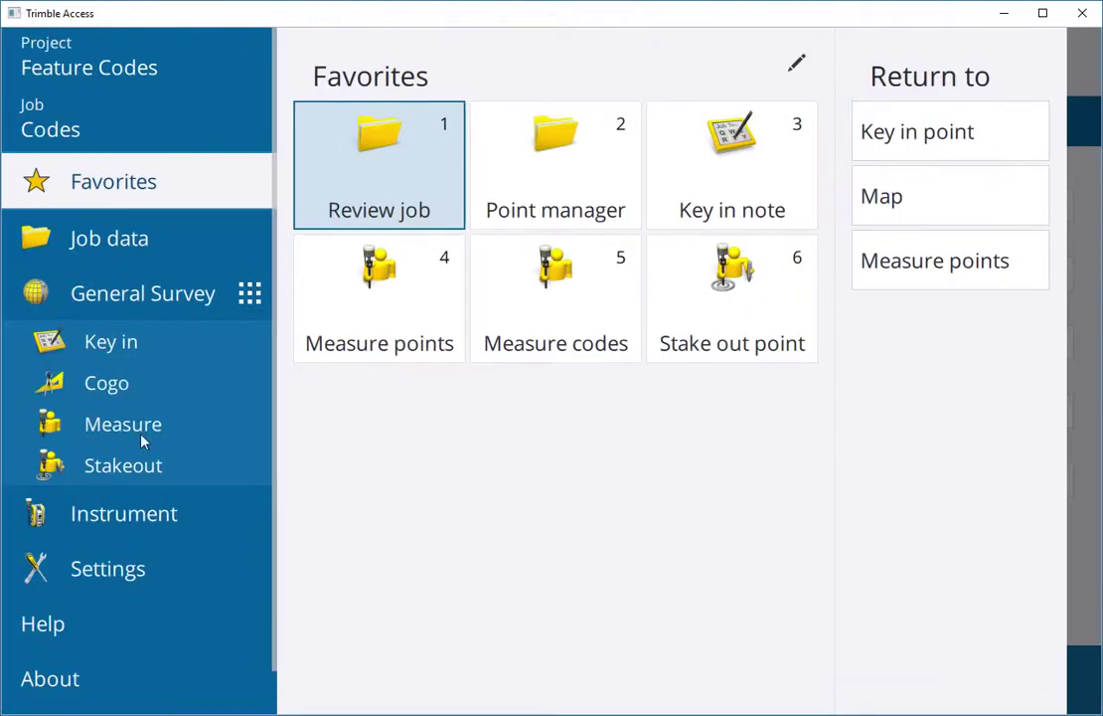
pyautogui.click(124, 569)
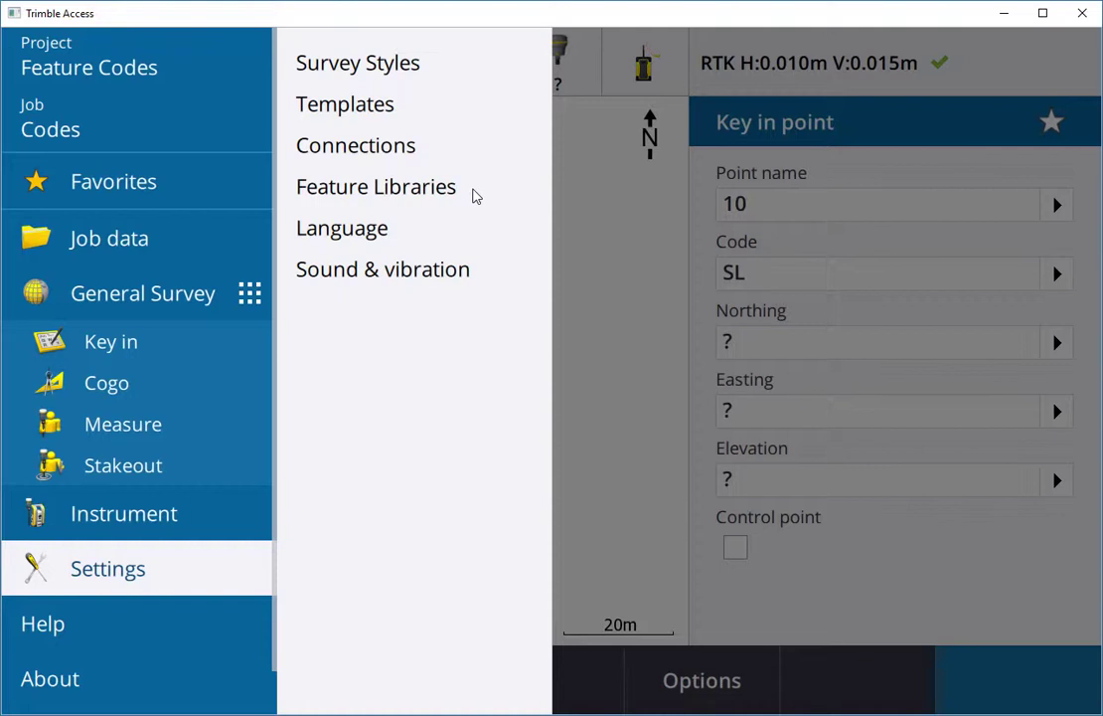
pyautogui.click(613, 243)
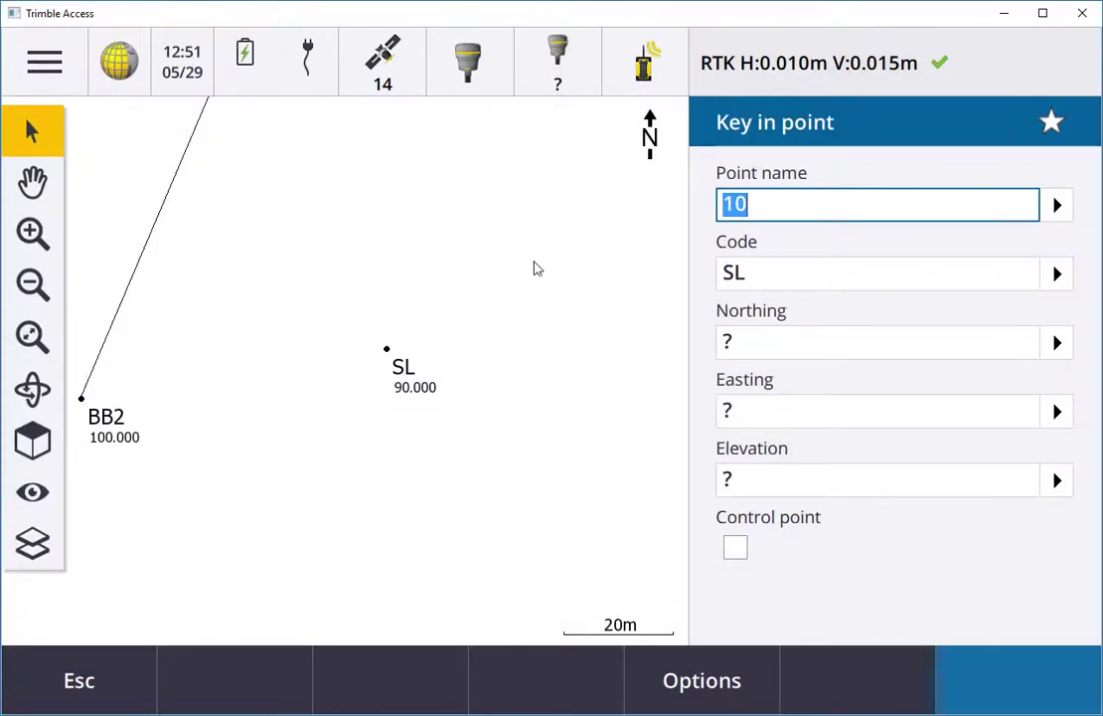
pyautogui.click(38, 157)
# Step: Key in point 10 with code KB·BTM at elevation 100 and store it
pyautogui.moveTo(493, 364); pyautogui.dragTo(246, 440)
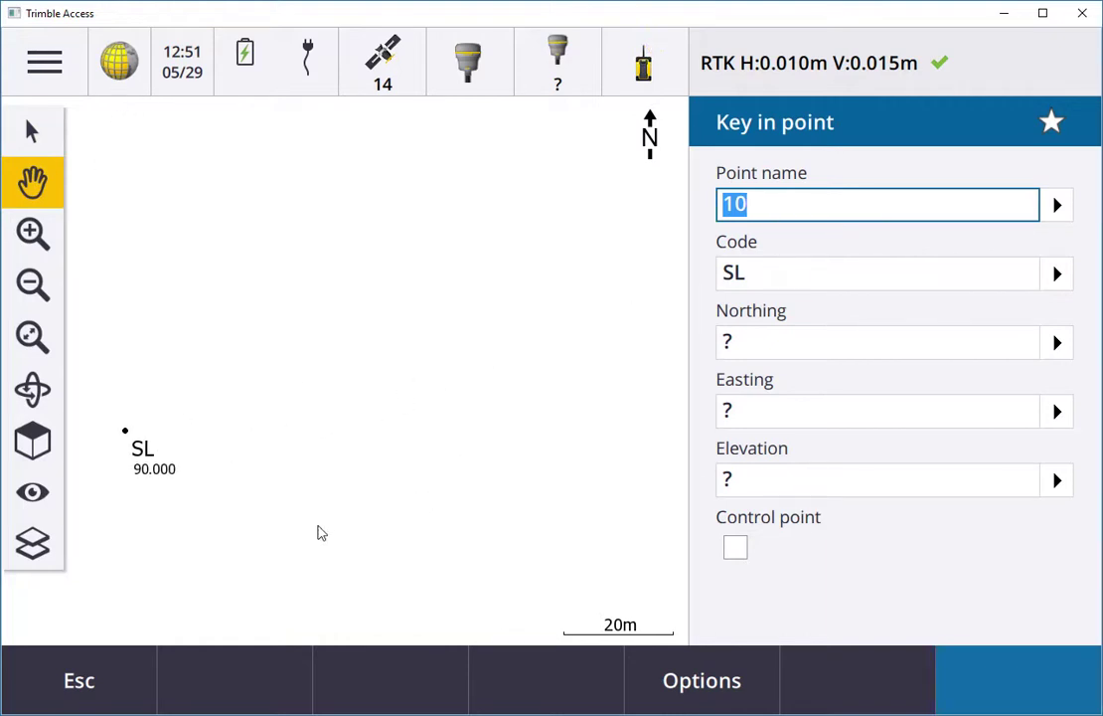
pyautogui.moveTo(320, 531); pyautogui.dragTo(348, 379)
pyautogui.click(20, 133)
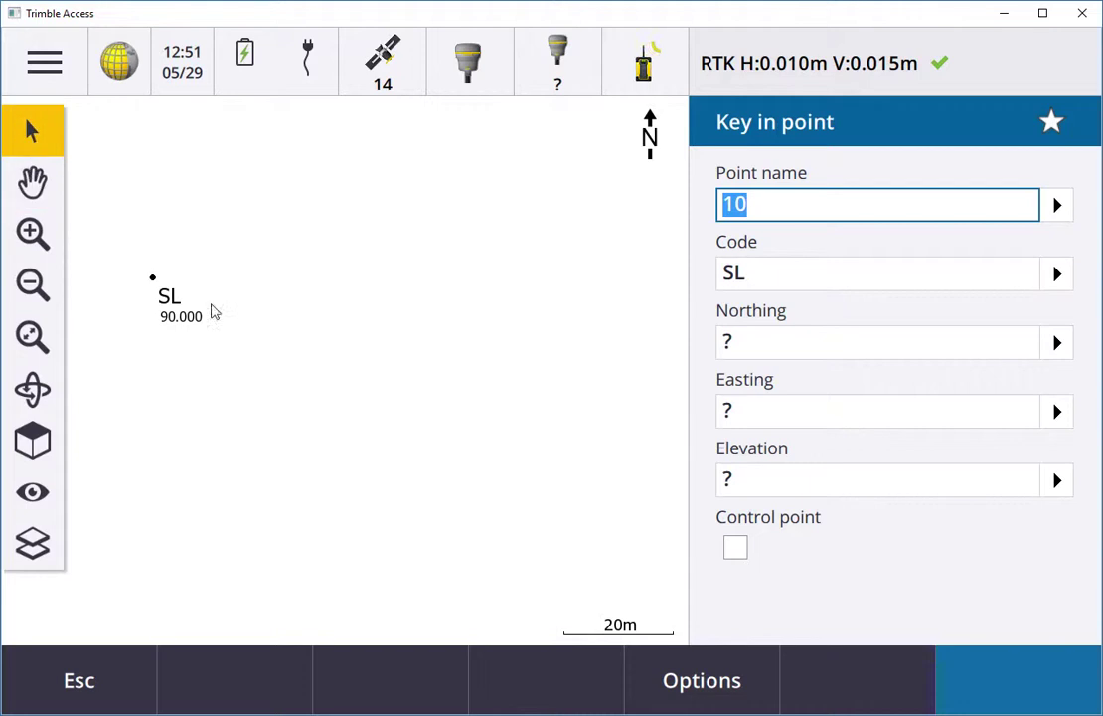
pyautogui.rightClick(333, 528)
pyautogui.click(383, 420)
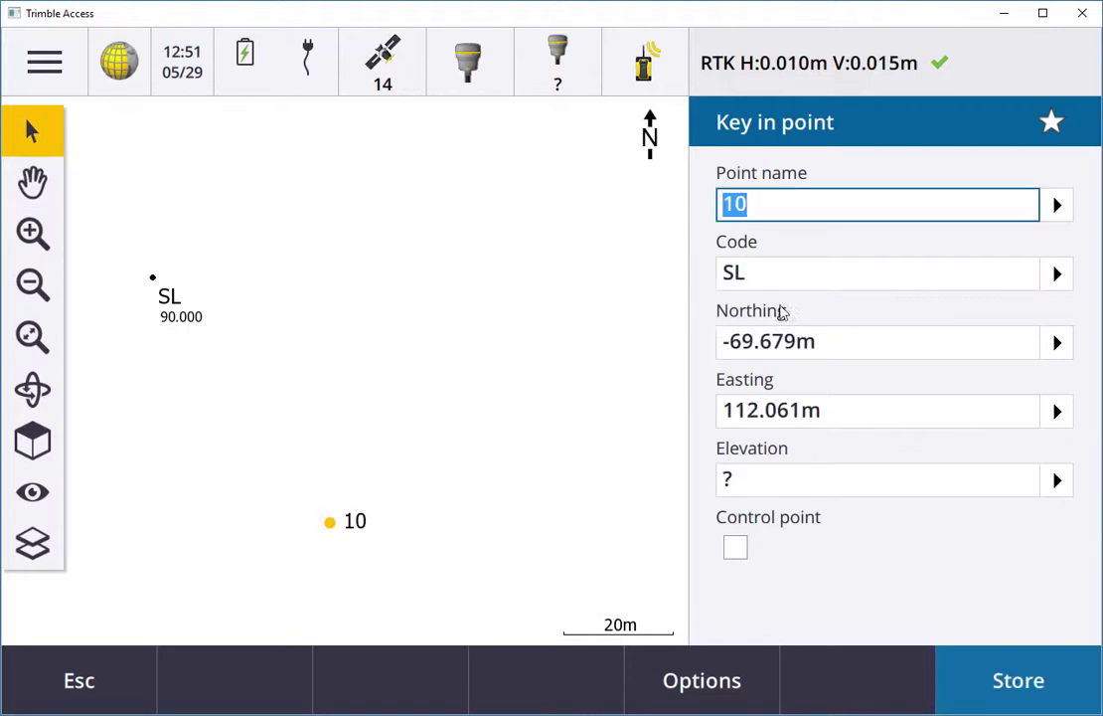
pyautogui.click(785, 268)
pyautogui.press('BackSpace')
pyautogui.press('BackSpace')
pyautogui.write('K')
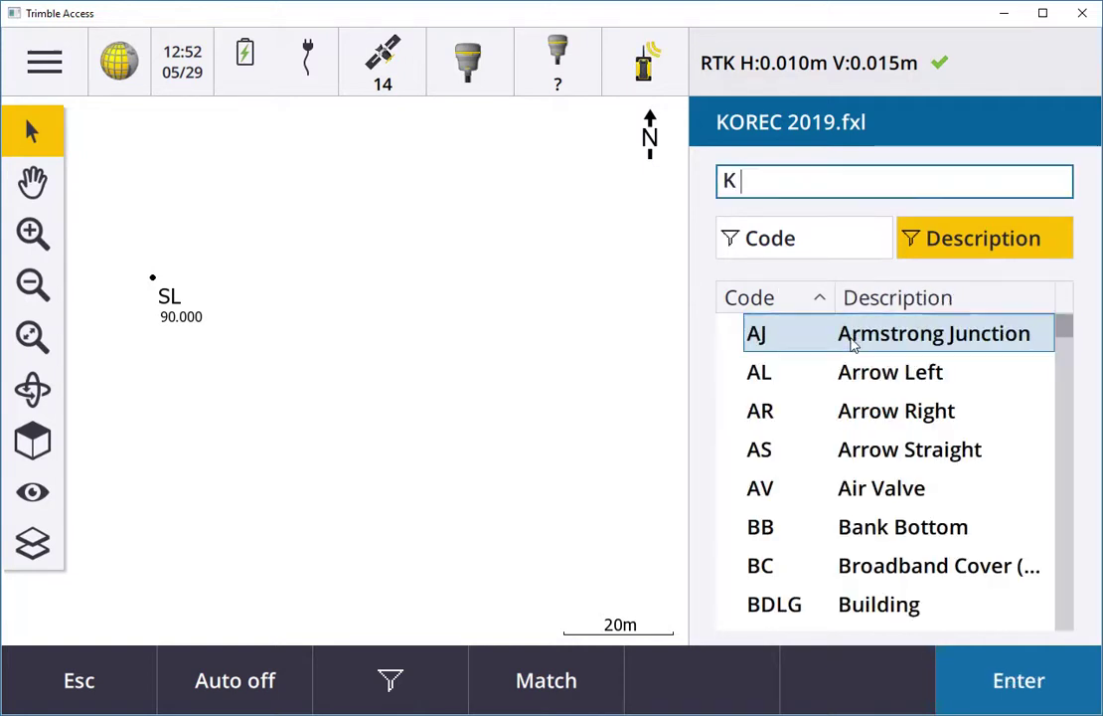
pyautogui.click(774, 243)
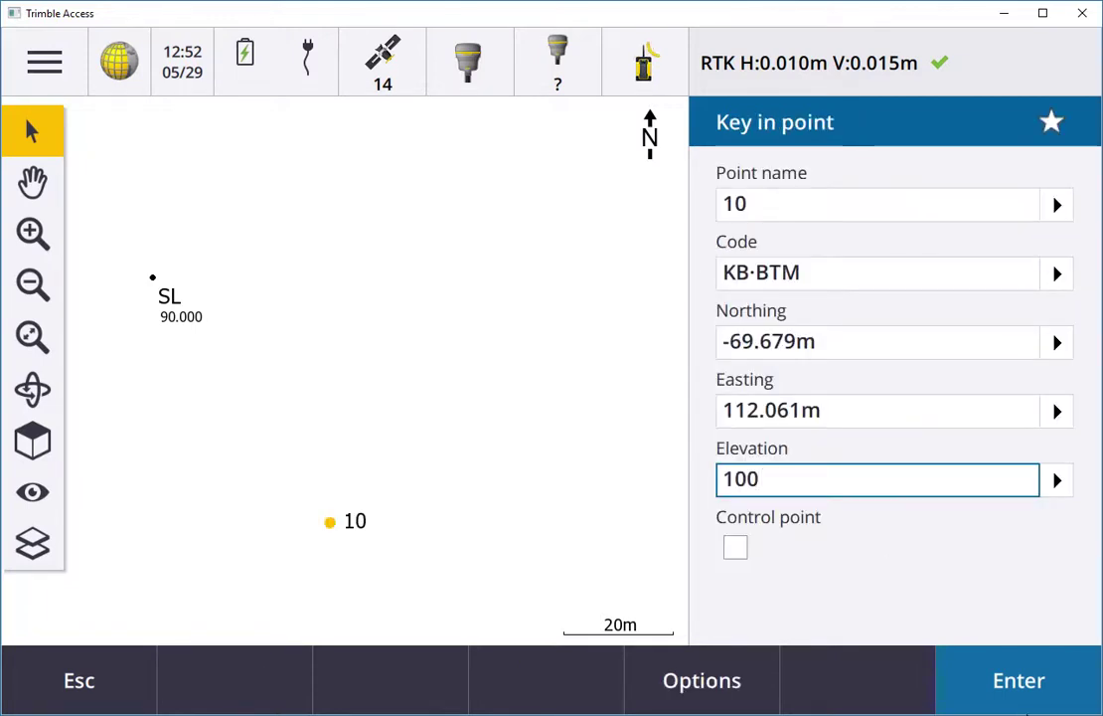
pyautogui.click(1032, 688)
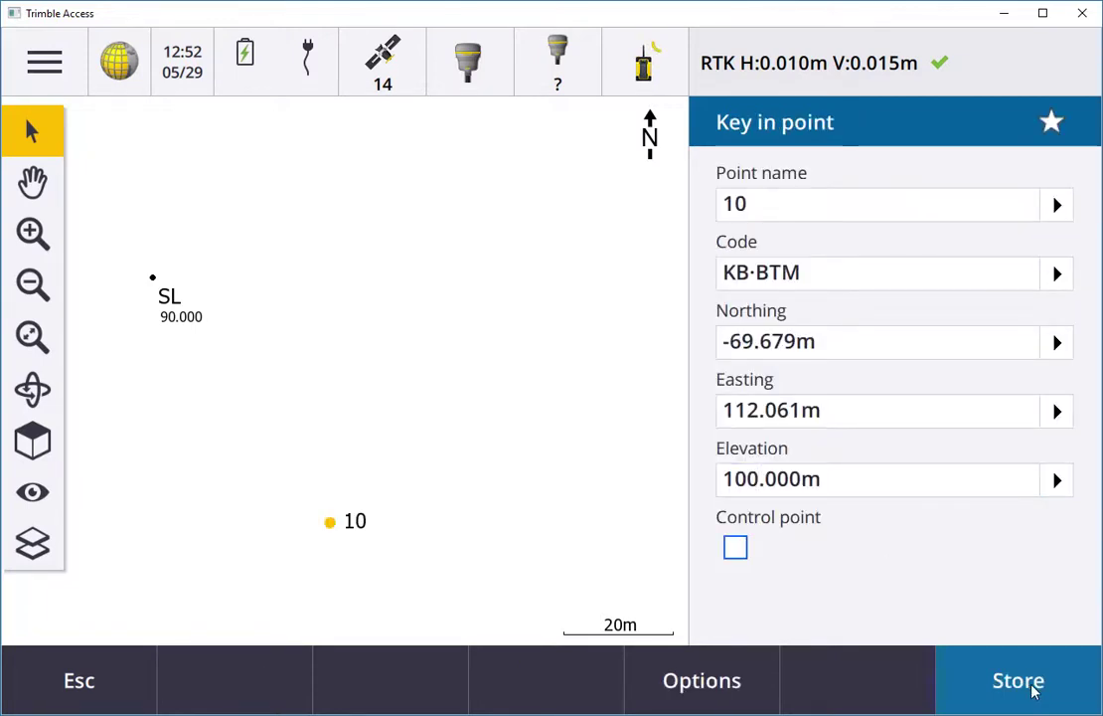
pyautogui.click(1034, 681)
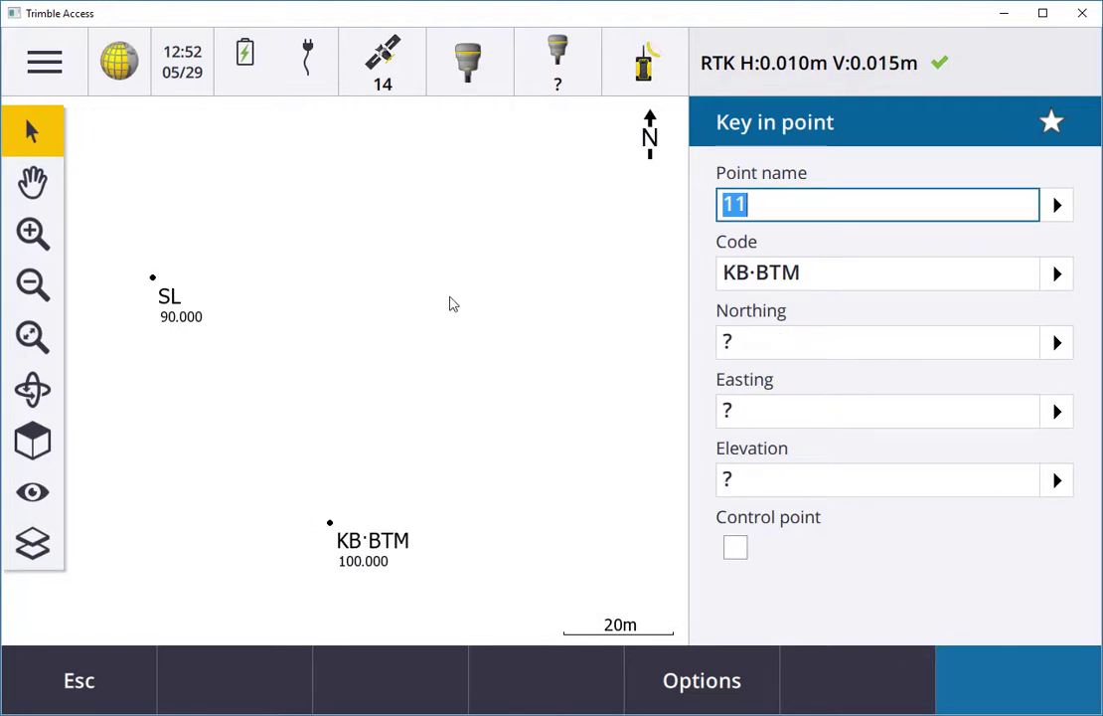
# Step: Key in point 11 at elevation 90 and store it
pyautogui.rightClick(449, 304)
pyautogui.click(488, 192)
pyautogui.click(781, 475)
pyautogui.write('90')
pyautogui.press('Return')
pyautogui.press('Return')
# Step: Pan to the KB·BTM line, then key in point 12 at elevation 70 and store it
pyautogui.click(32, 180)
pyautogui.moveTo(477, 203); pyautogui.dragTo(295, 318)
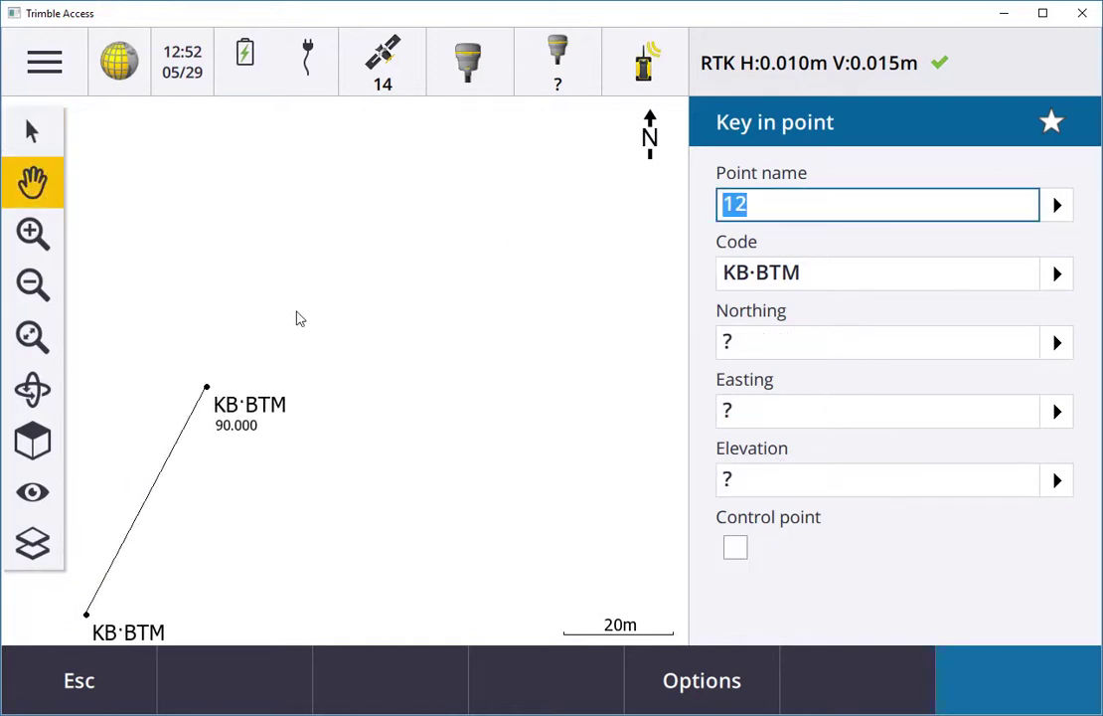
pyautogui.click(33, 124)
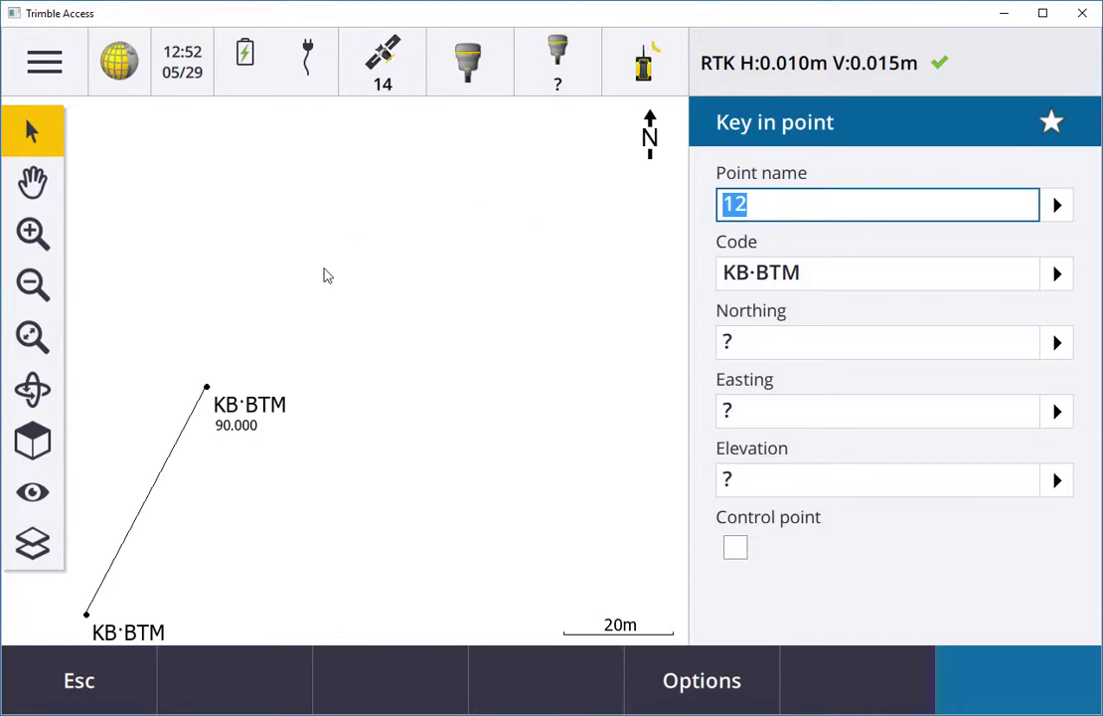
pyautogui.rightClick(363, 272)
pyautogui.click(403, 165)
pyautogui.click(755, 472)
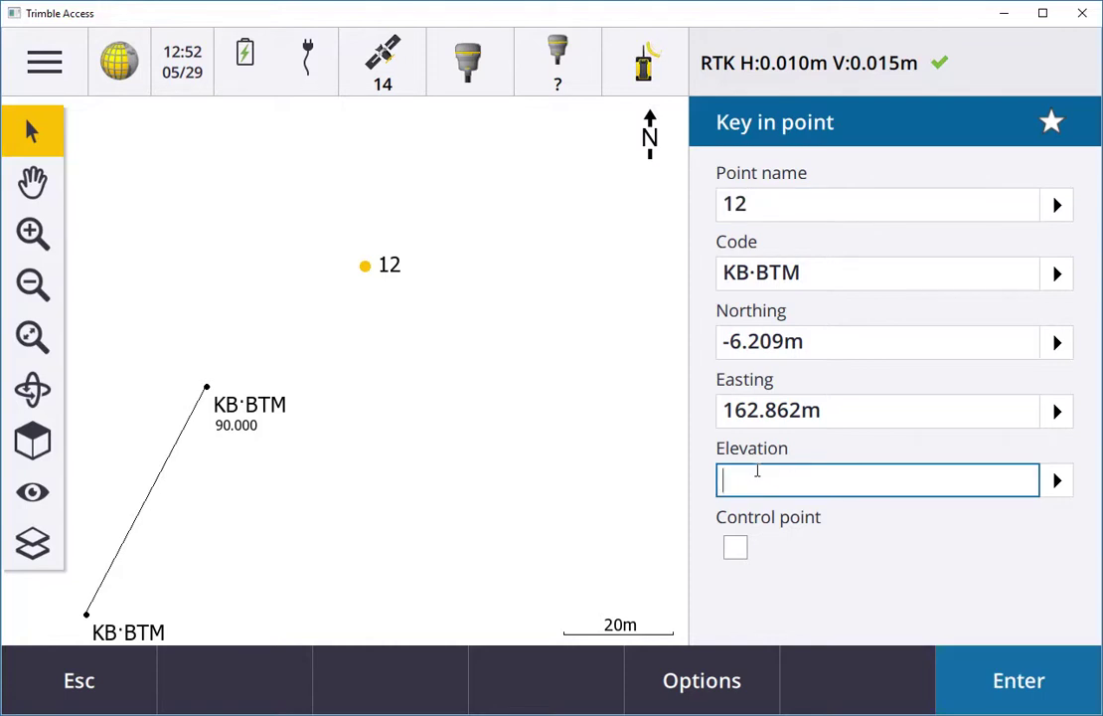
pyautogui.press('Return')
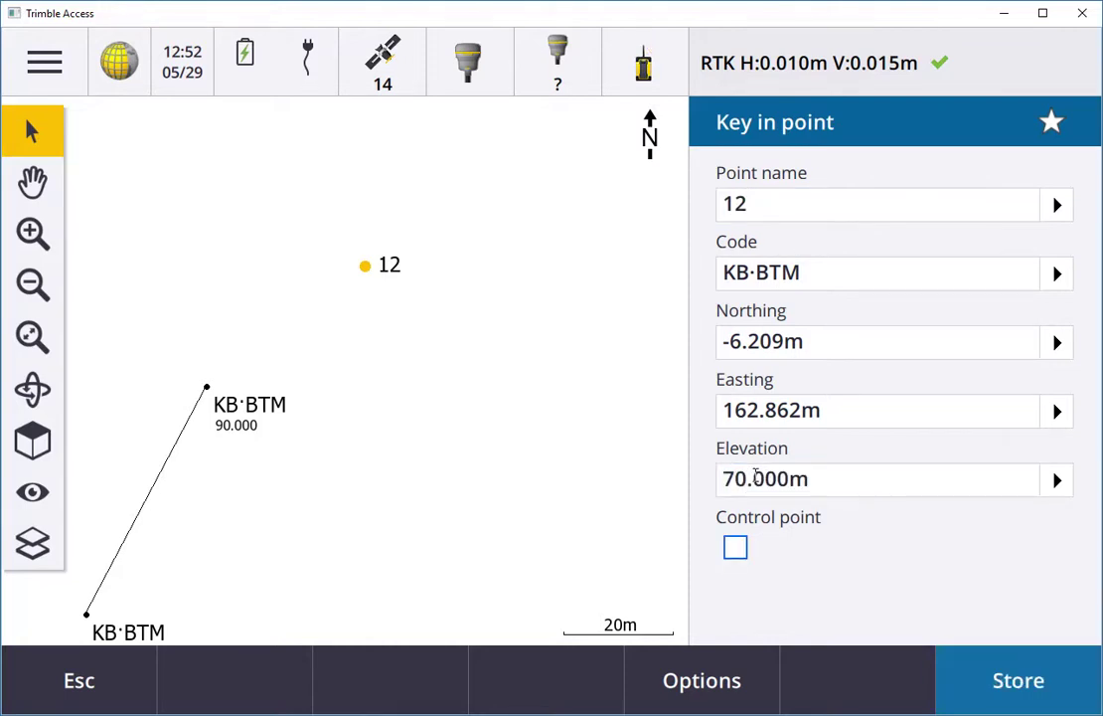
pyautogui.press('Return')
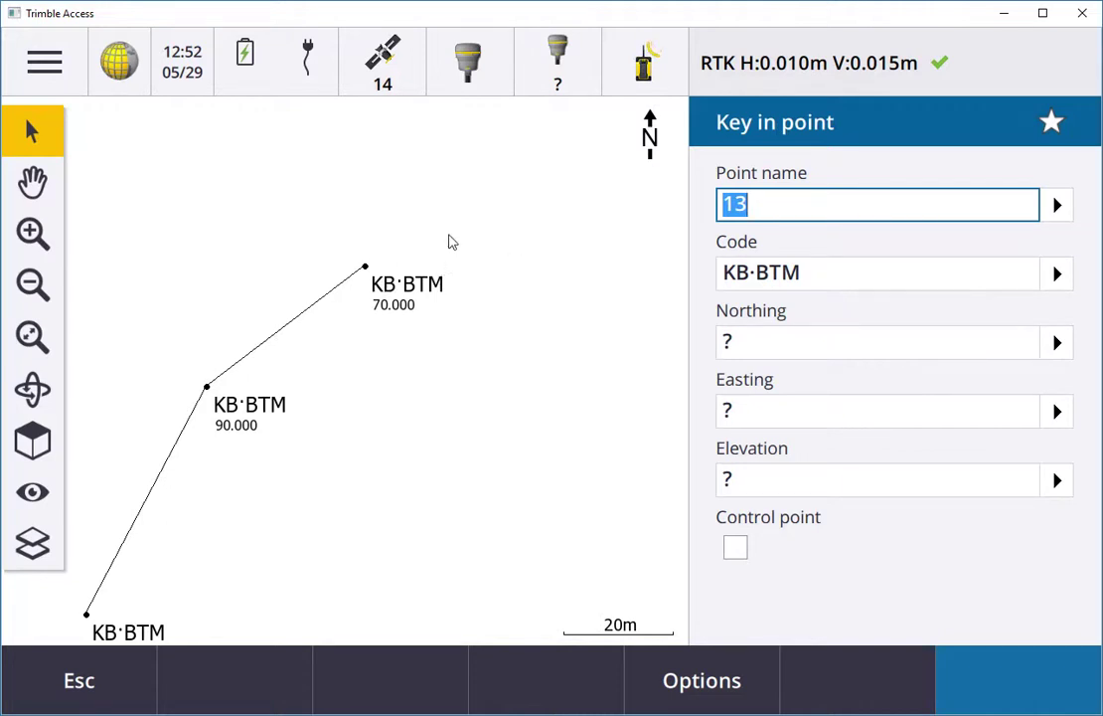
pyautogui.rightClick(449, 242)
# Step: Store point 13 with code KB·BTM CS at elevation 100
pyautogui.click(515, 136)
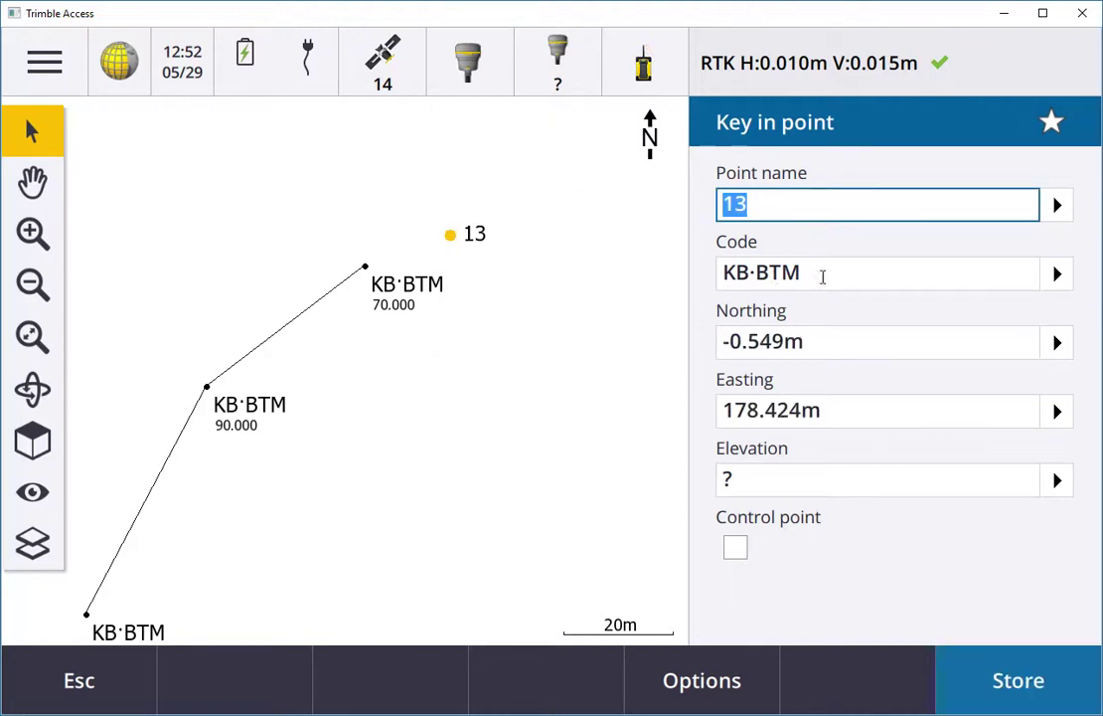
pyautogui.click(827, 275)
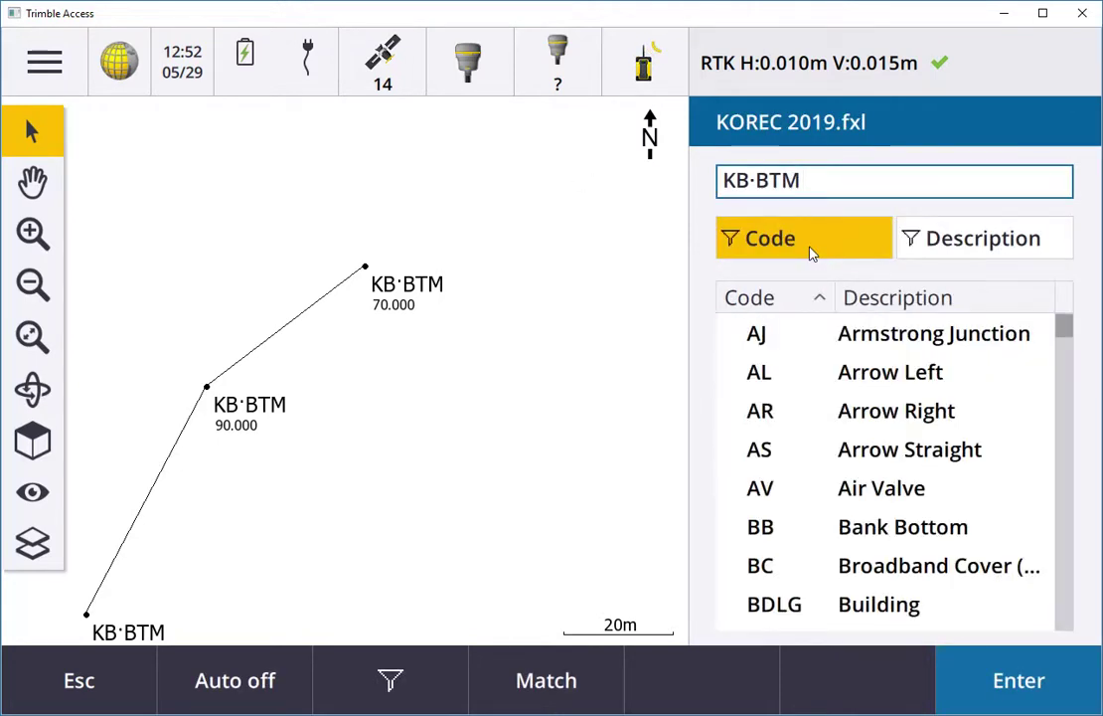
pyautogui.write('C')
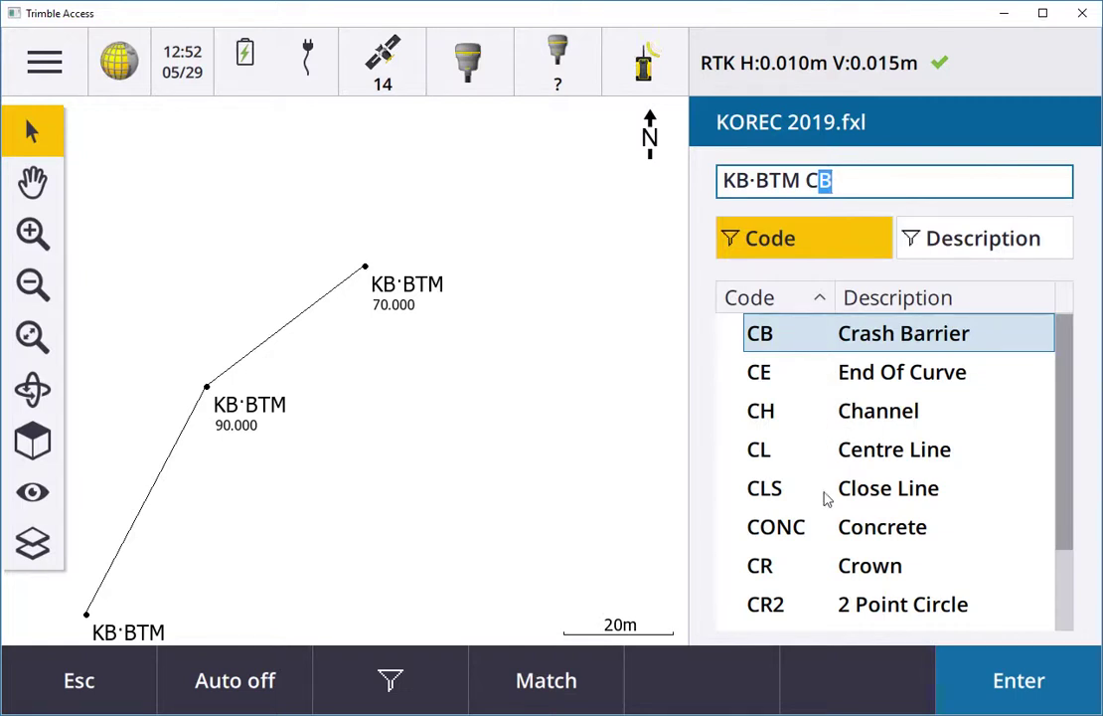
pyautogui.write('S')
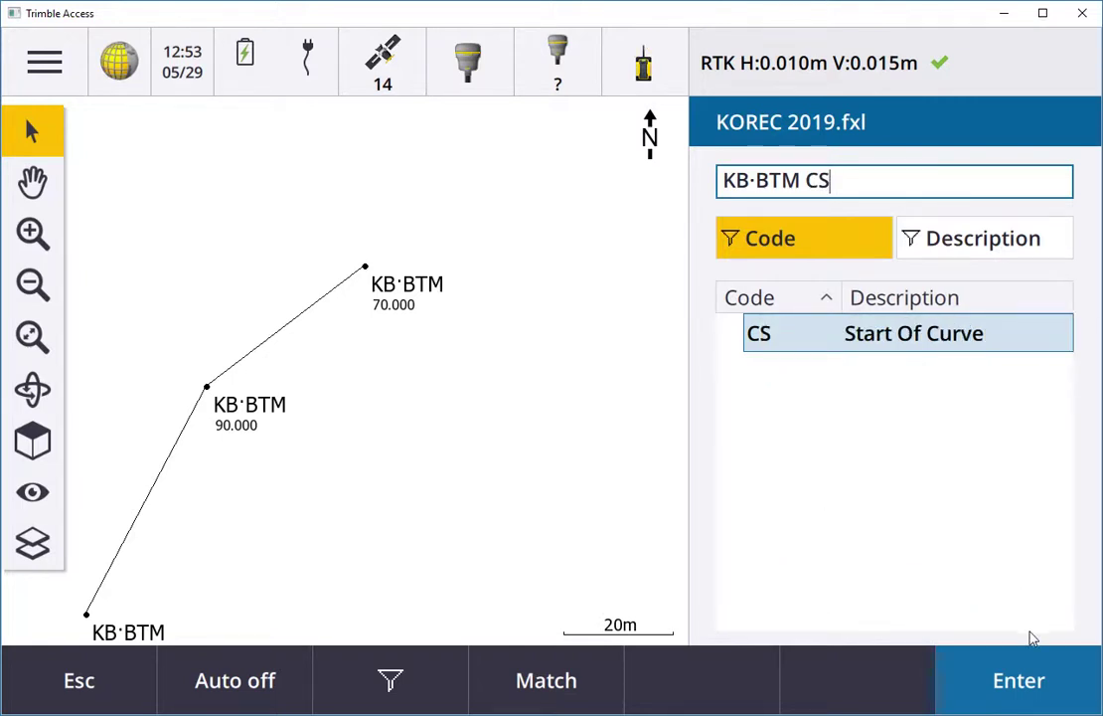
pyautogui.click(1036, 680)
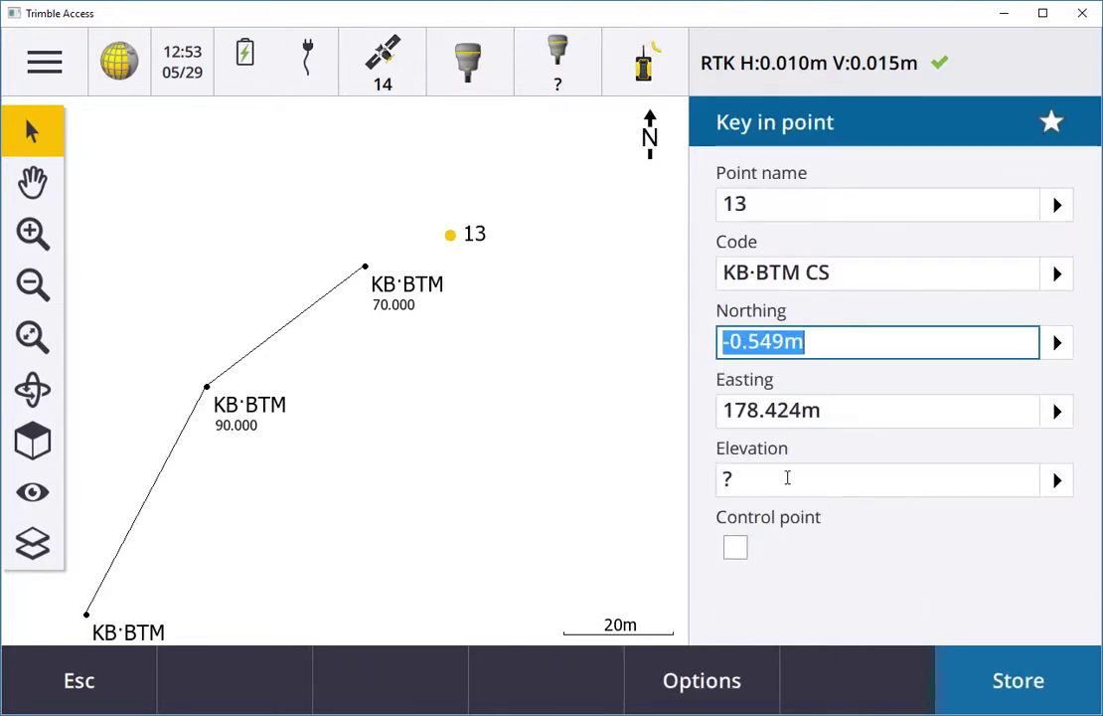
pyautogui.click(787, 478)
pyautogui.write('100')
pyautogui.press('Return')
pyautogui.press('Return')
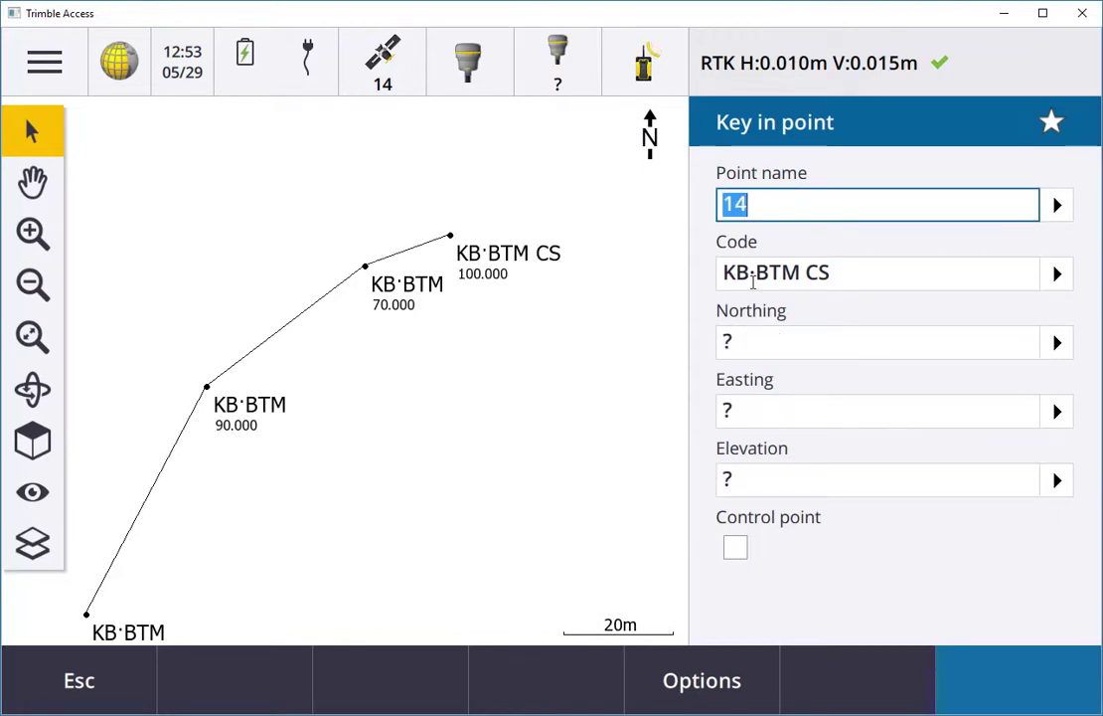
# Step: Change the code back to plain KB·BTM and store point 14 at elevation 90
pyautogui.click(846, 276)
pyautogui.press('BackSpace')
pyautogui.press('BackSpace')
pyautogui.press('Return')
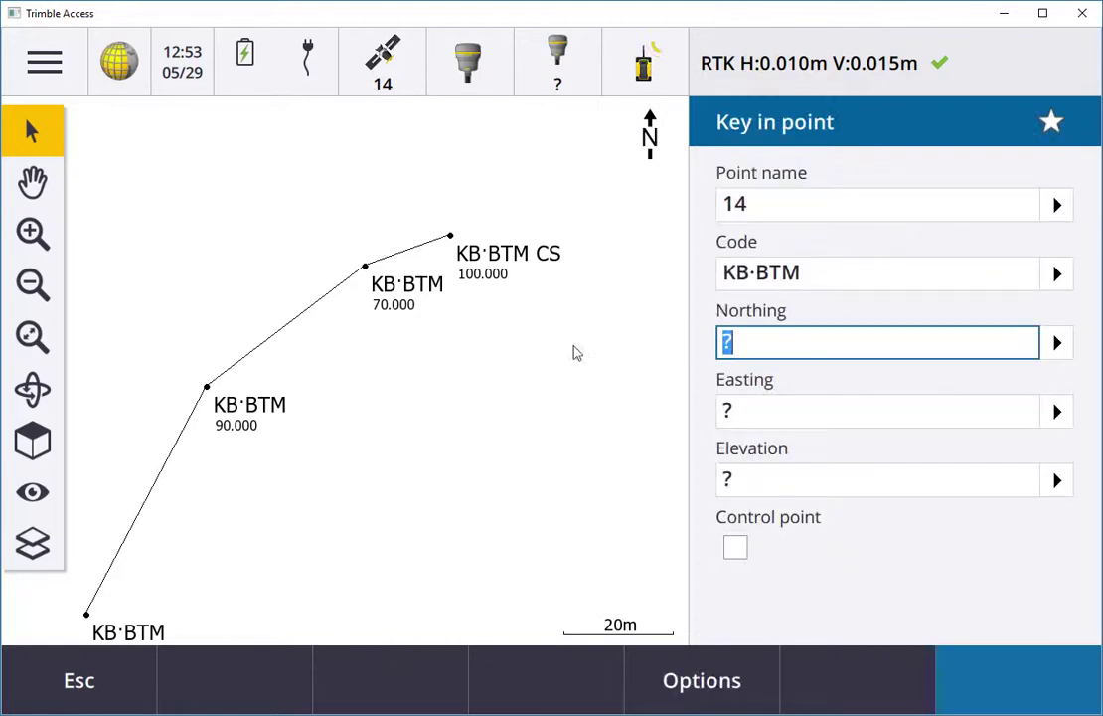
pyautogui.rightClick(635, 337)
pyautogui.click(518, 195)
pyautogui.rightClick(605, 342)
pyautogui.click(571, 238)
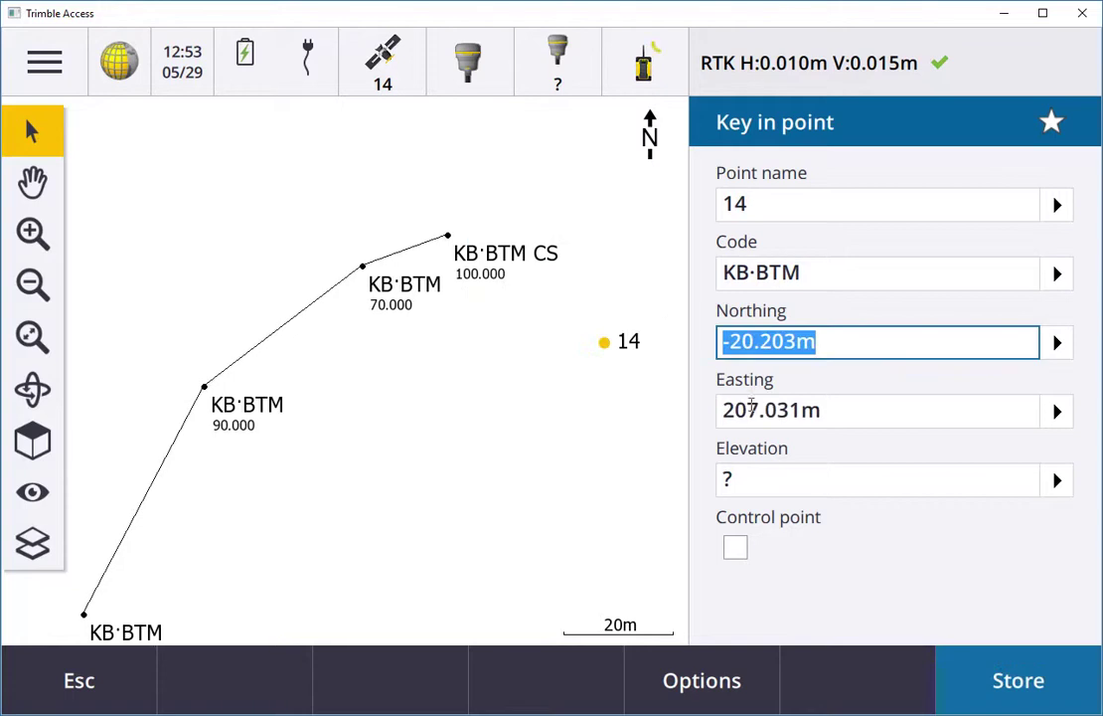
pyautogui.click(774, 477)
pyautogui.write('90')
pyautogui.press('Return')
pyautogui.press('Return')
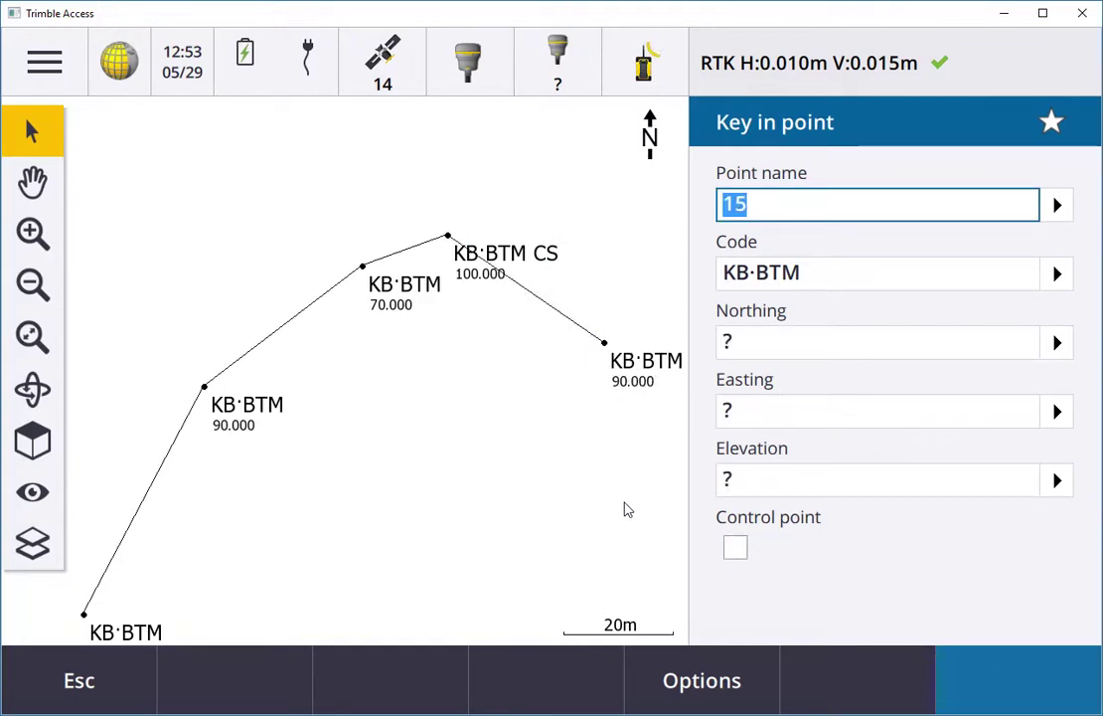
# Step: Key in point 15 on the map at elevation 70 and store it
pyautogui.rightClick(626, 507)
pyautogui.click(563, 394)
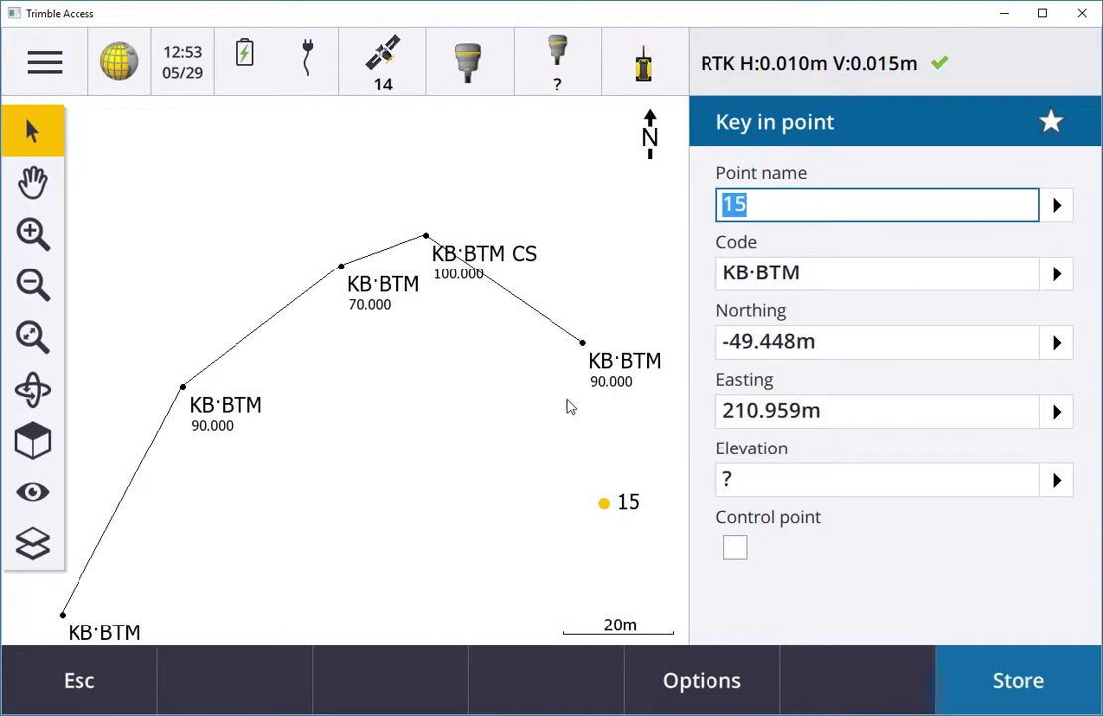
pyautogui.click(742, 471)
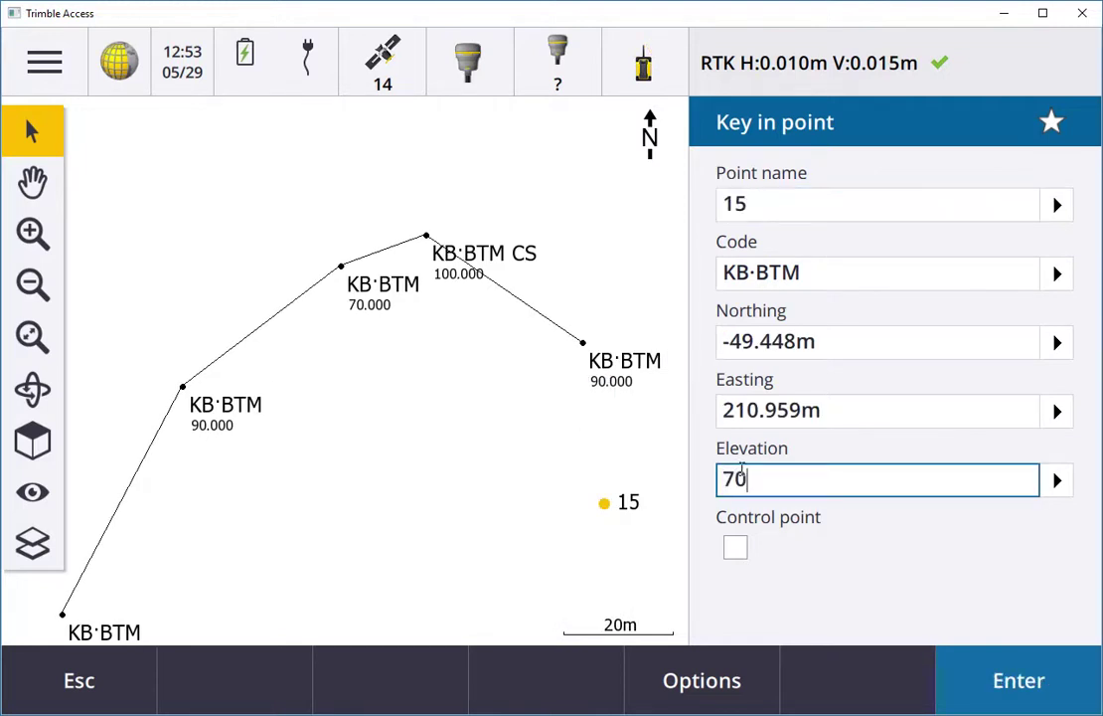
pyautogui.write('70')
pyautogui.press('Return')
pyautogui.press('Return')
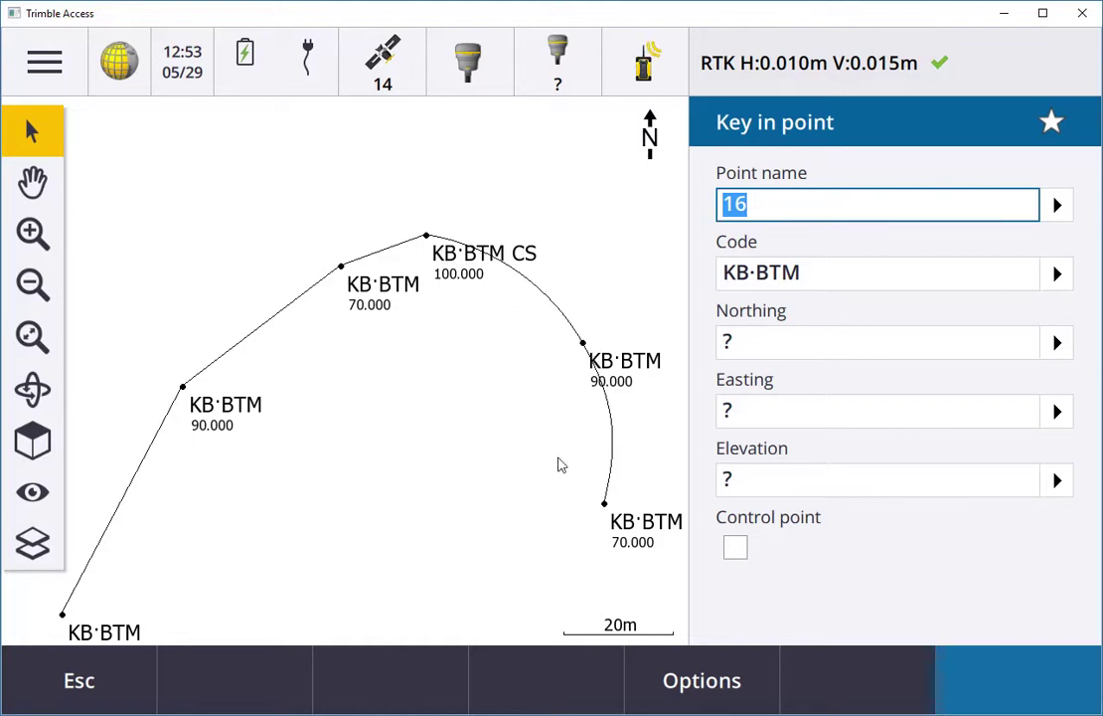
# Step: Key in point 16 with code KB·BTM CE (End Of Curve) and store it
pyautogui.rightClick(440, 561)
pyautogui.click(485, 465)
pyautogui.click(815, 275)
pyautogui.write('CB')
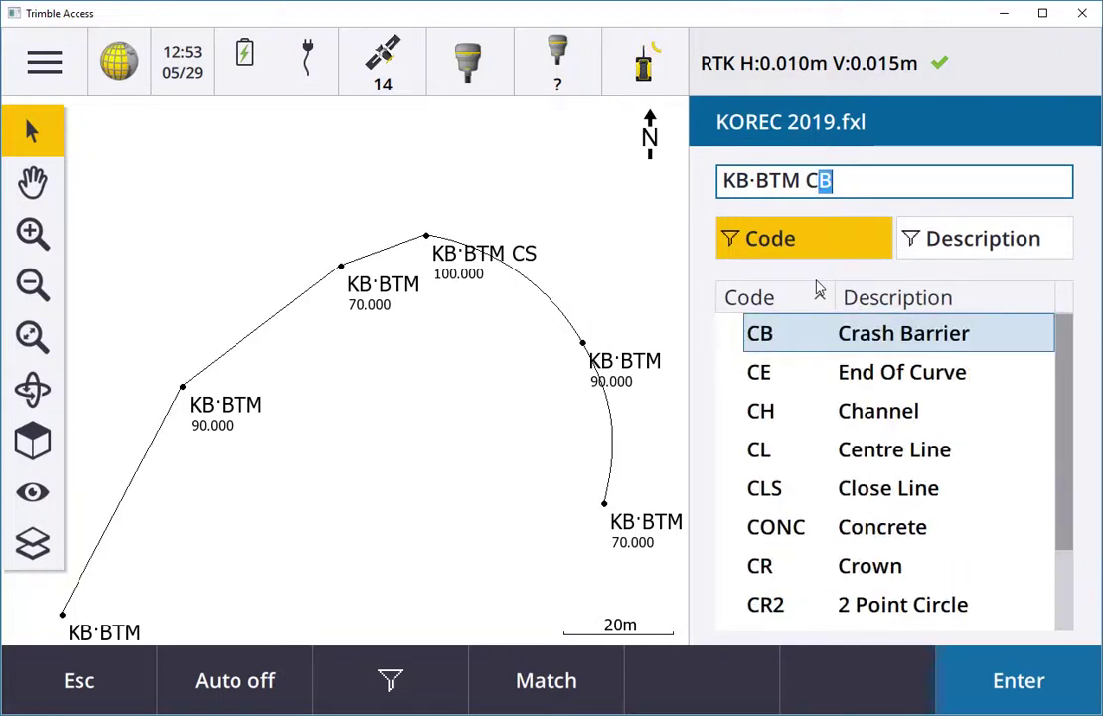
pyautogui.click(763, 373)
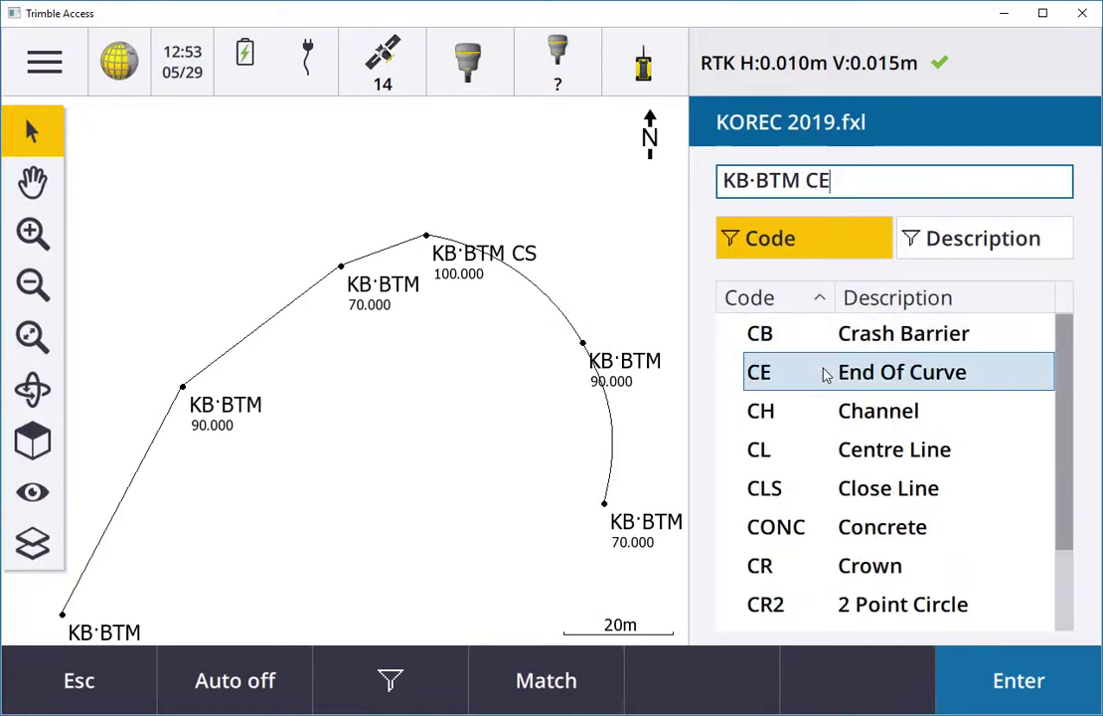
pyautogui.click(1016, 670)
pyautogui.click(1018, 676)
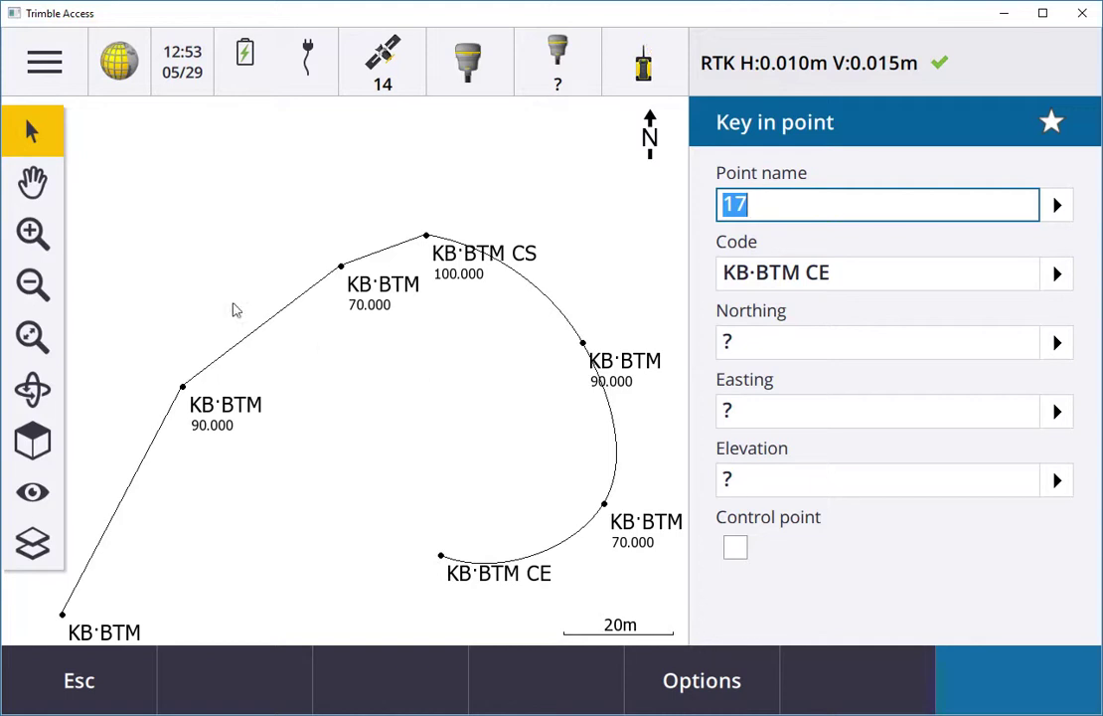
# Step: Pan around the map to review the curve, the SL point and the BB1/BB2 lines
pyautogui.click(34, 169)
pyautogui.moveTo(388, 513); pyautogui.dragTo(211, 310)
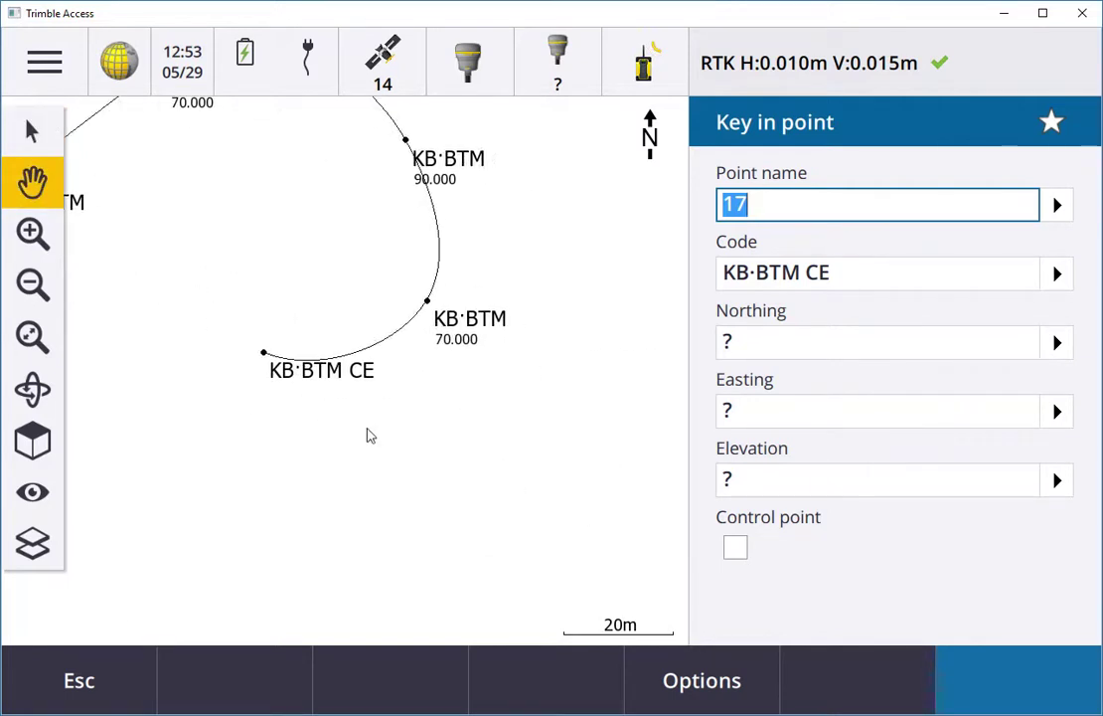
pyautogui.moveTo(367, 437); pyautogui.dragTo(194, 418)
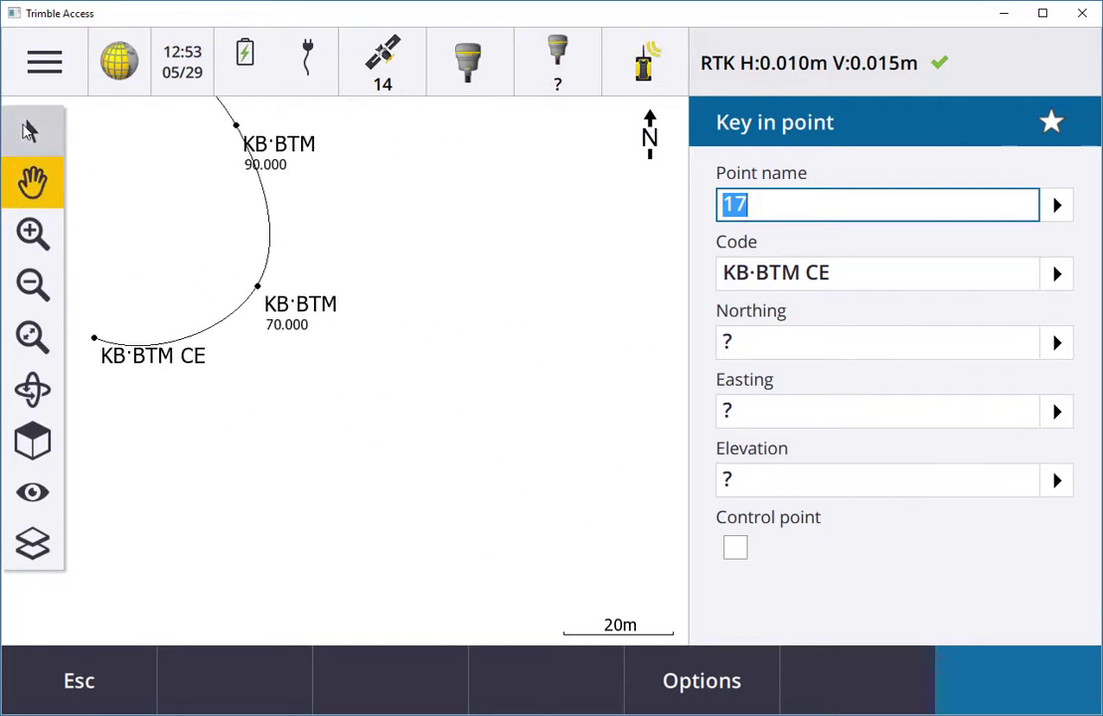
pyautogui.click(32, 130)
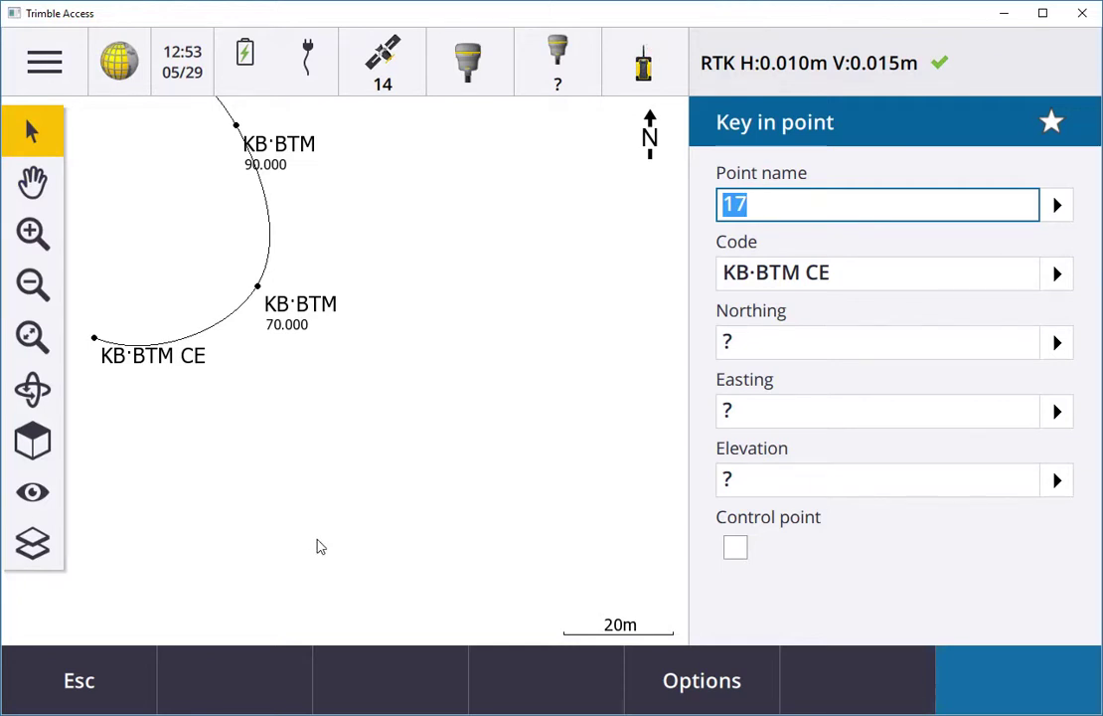
pyautogui.click(32, 181)
pyautogui.moveTo(89, 328); pyautogui.dragTo(507, 440)
pyautogui.moveTo(215, 355); pyautogui.dragTo(562, 440)
pyautogui.moveTo(312, 427); pyautogui.dragTo(468, 487)
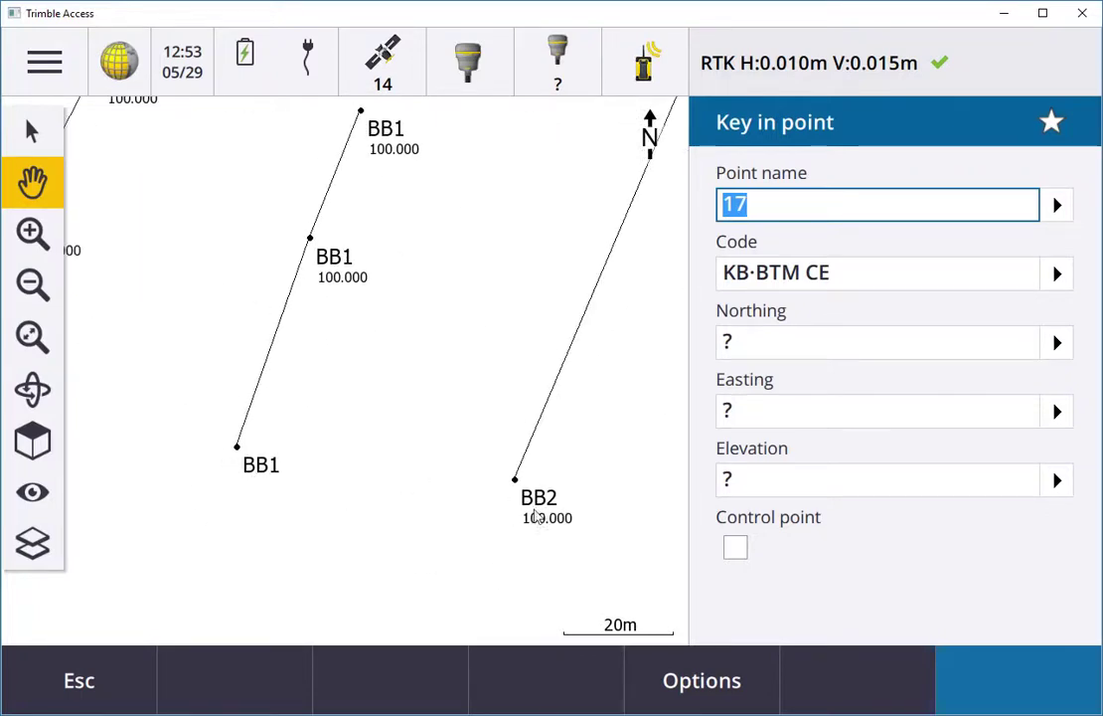
pyautogui.moveTo(540, 512); pyautogui.dragTo(167, 481)
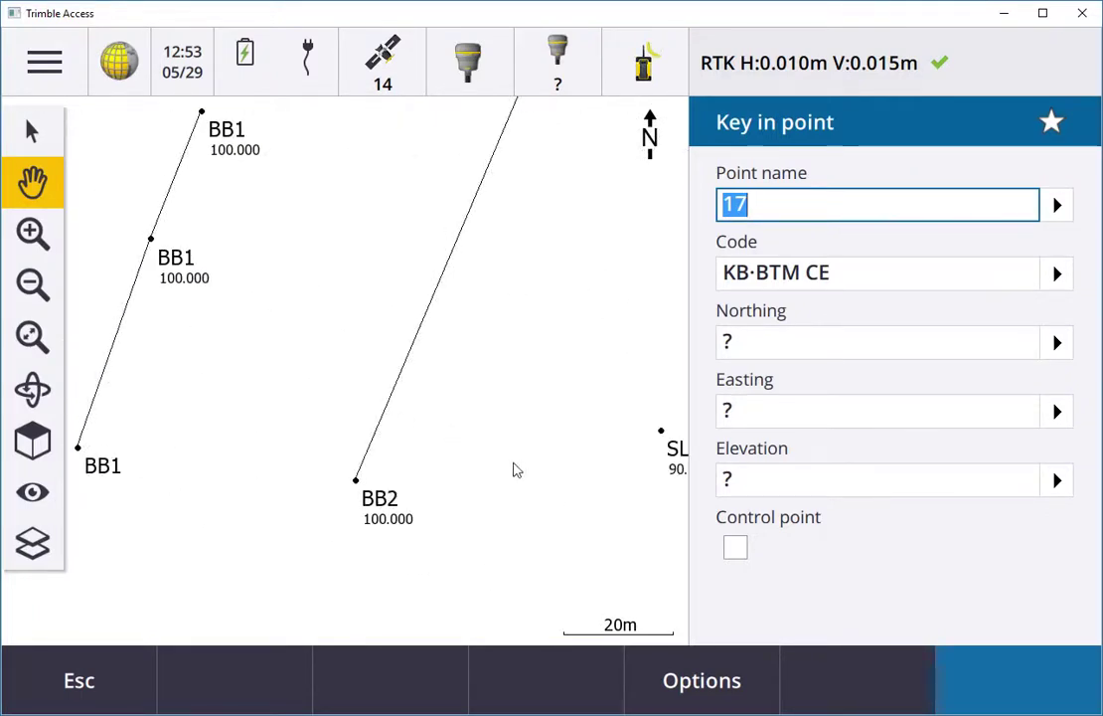
pyautogui.moveTo(512, 468); pyautogui.dragTo(397, 442)
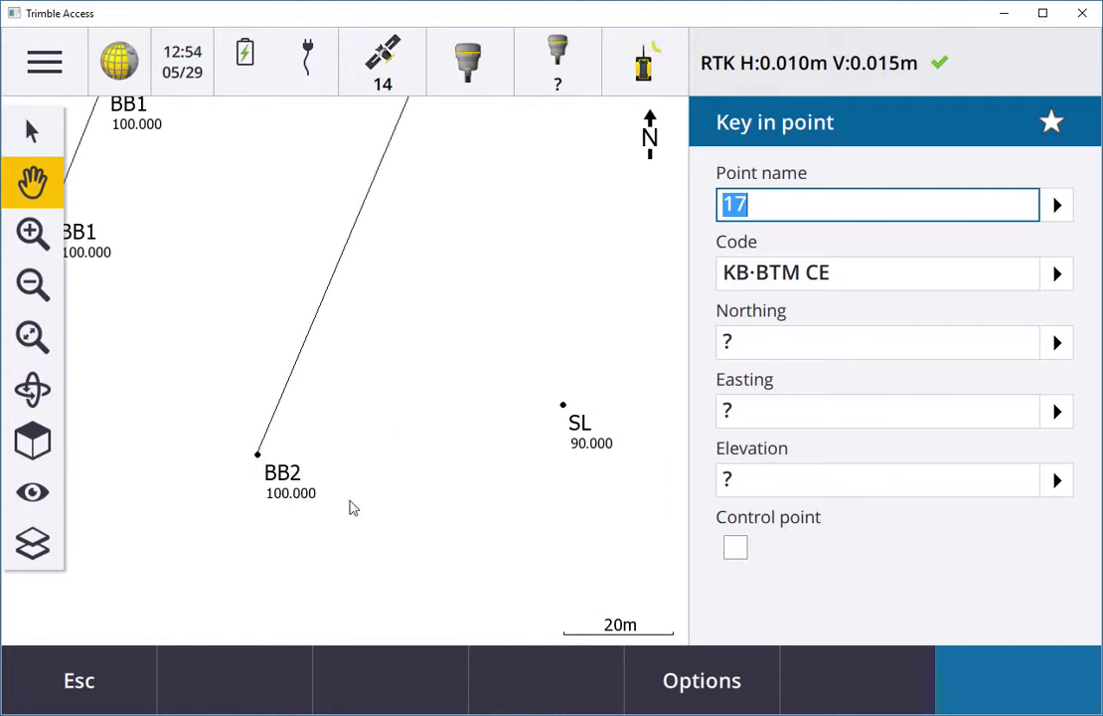
pyautogui.moveTo(497, 389); pyautogui.dragTo(394, 463)
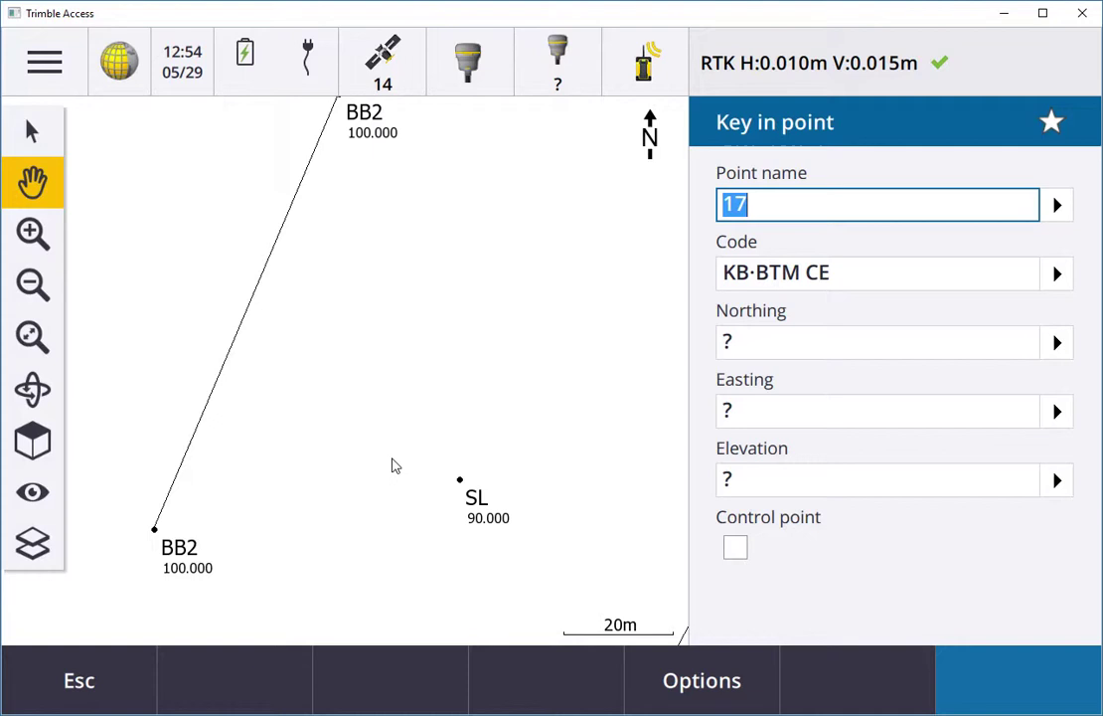
pyautogui.moveTo(427, 182); pyautogui.dragTo(364, 287)
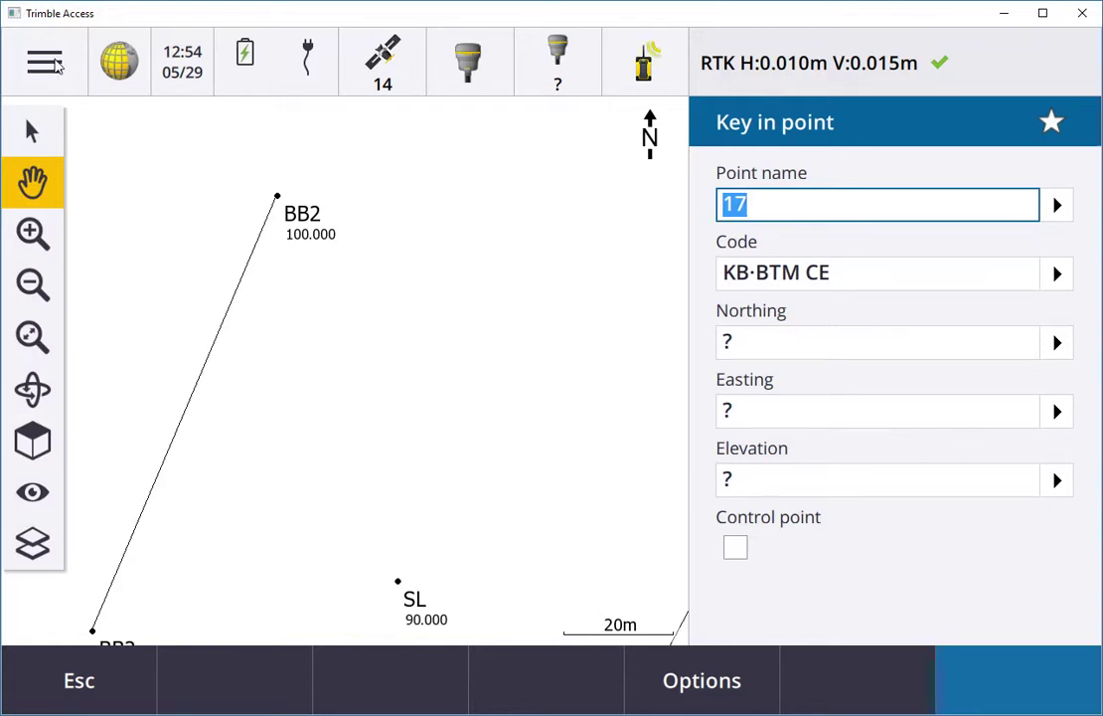
pyautogui.click(44, 63)
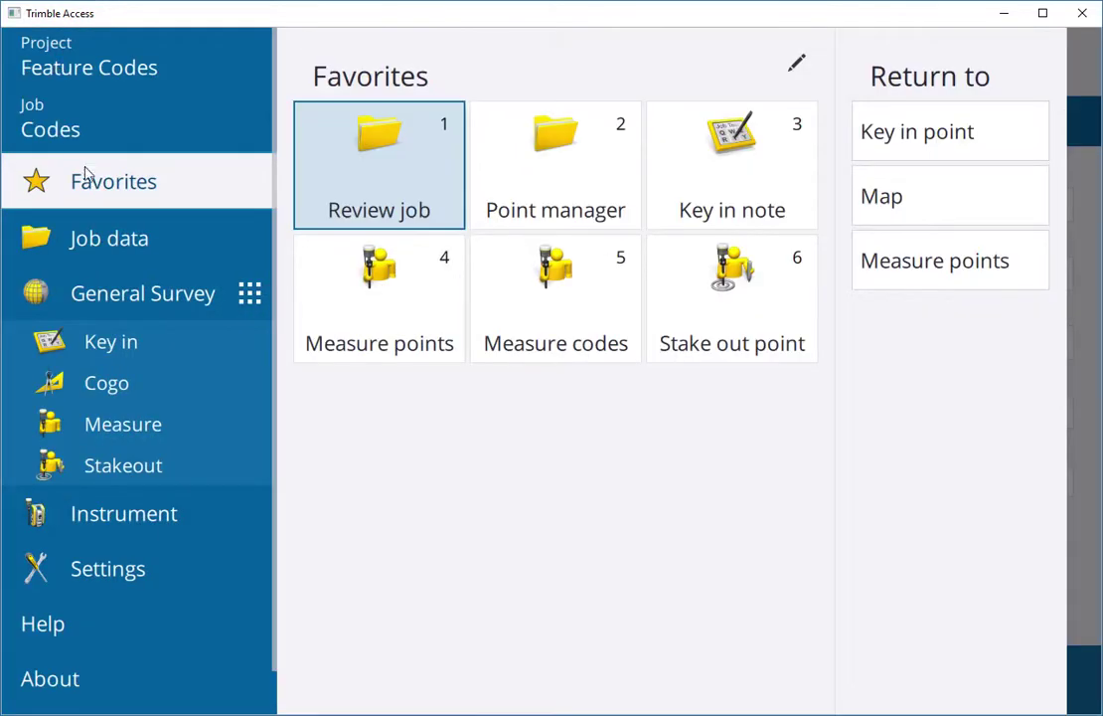
# Step: In Measure codes, add a new code group named 'korec' and accept it
pyautogui.click(133, 433)
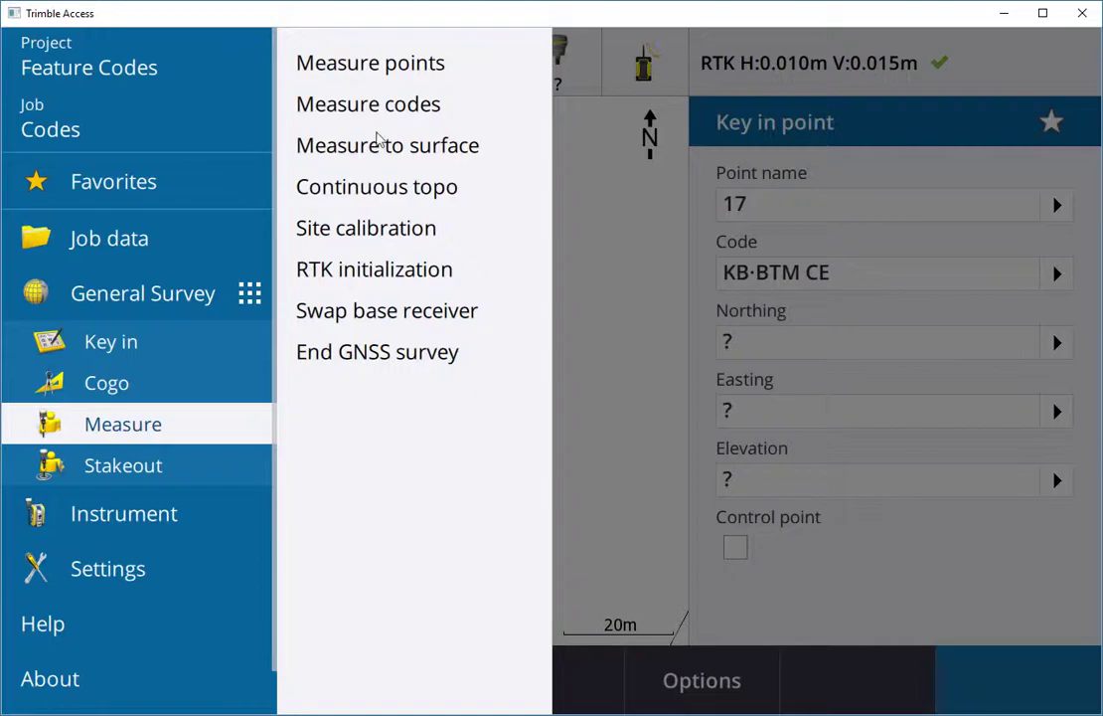
pyautogui.click(398, 108)
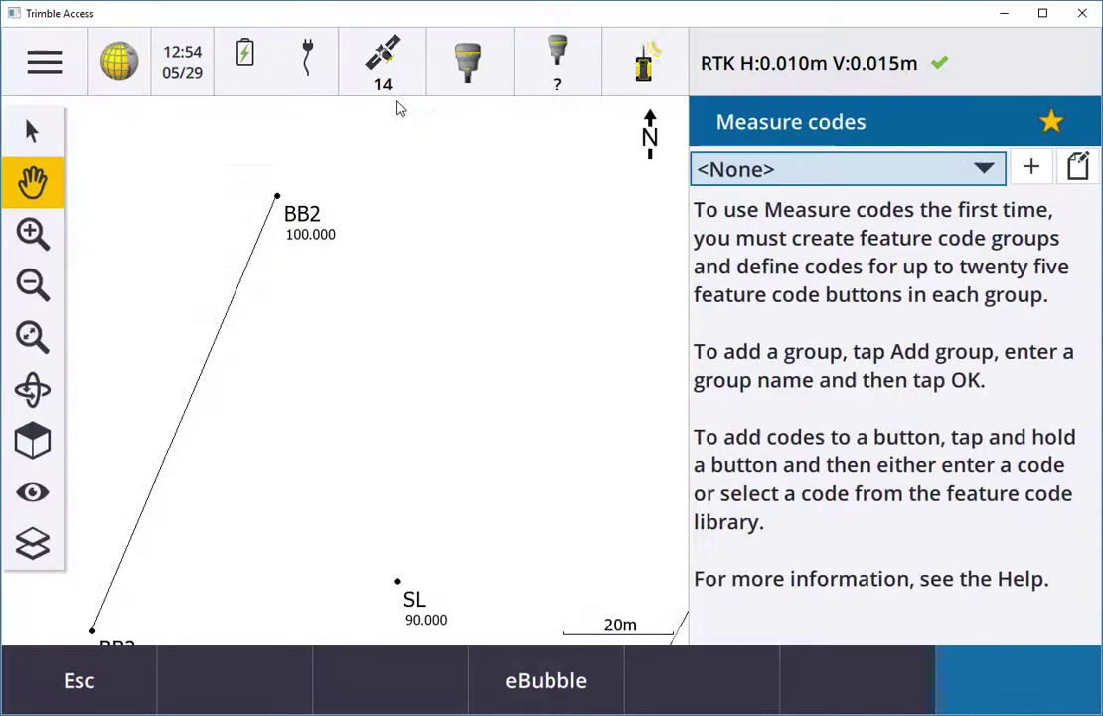
pyautogui.click(983, 168)
pyautogui.click(1003, 173)
pyautogui.click(1034, 169)
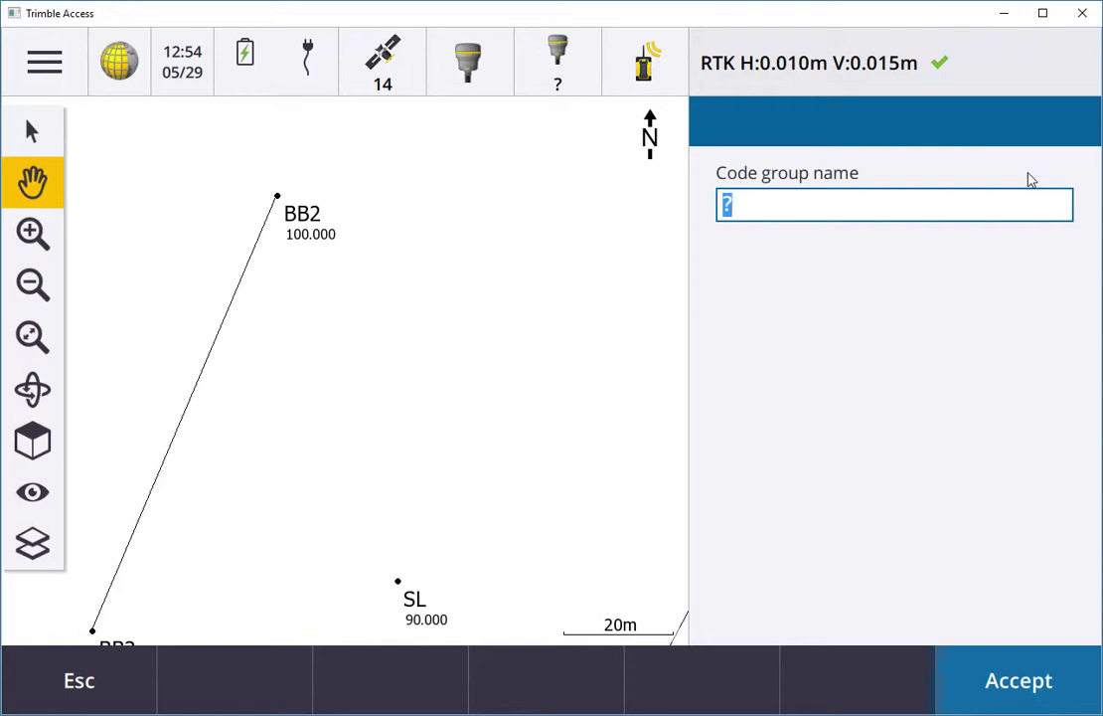
pyautogui.write('korec')
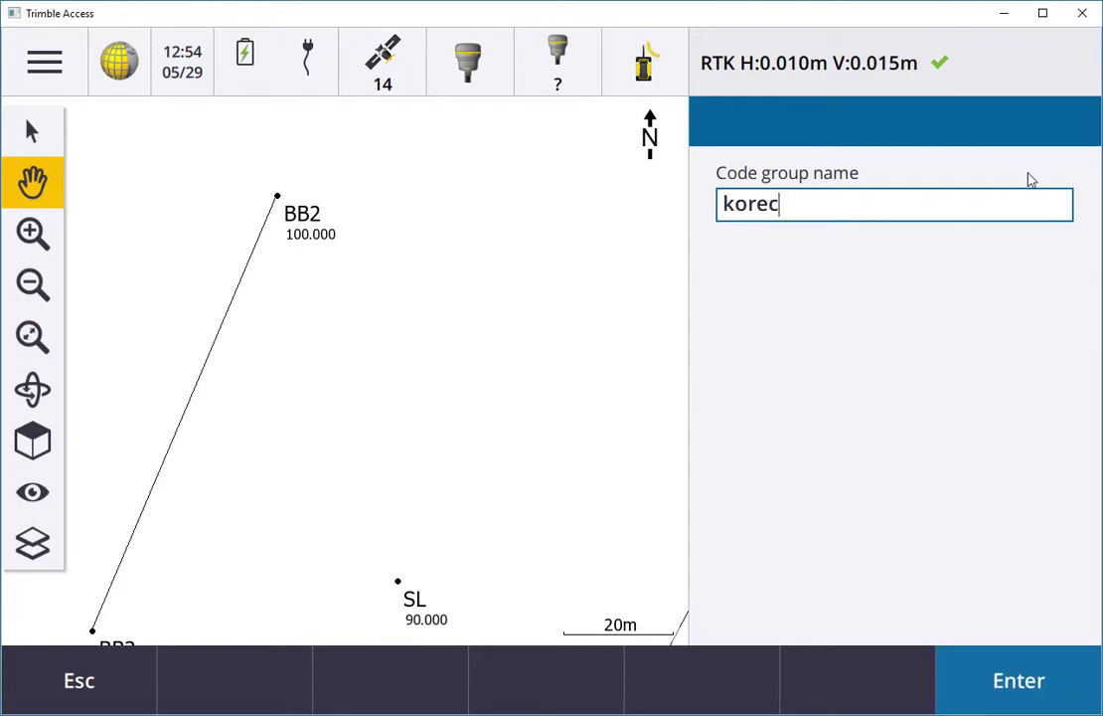
pyautogui.click(1052, 682)
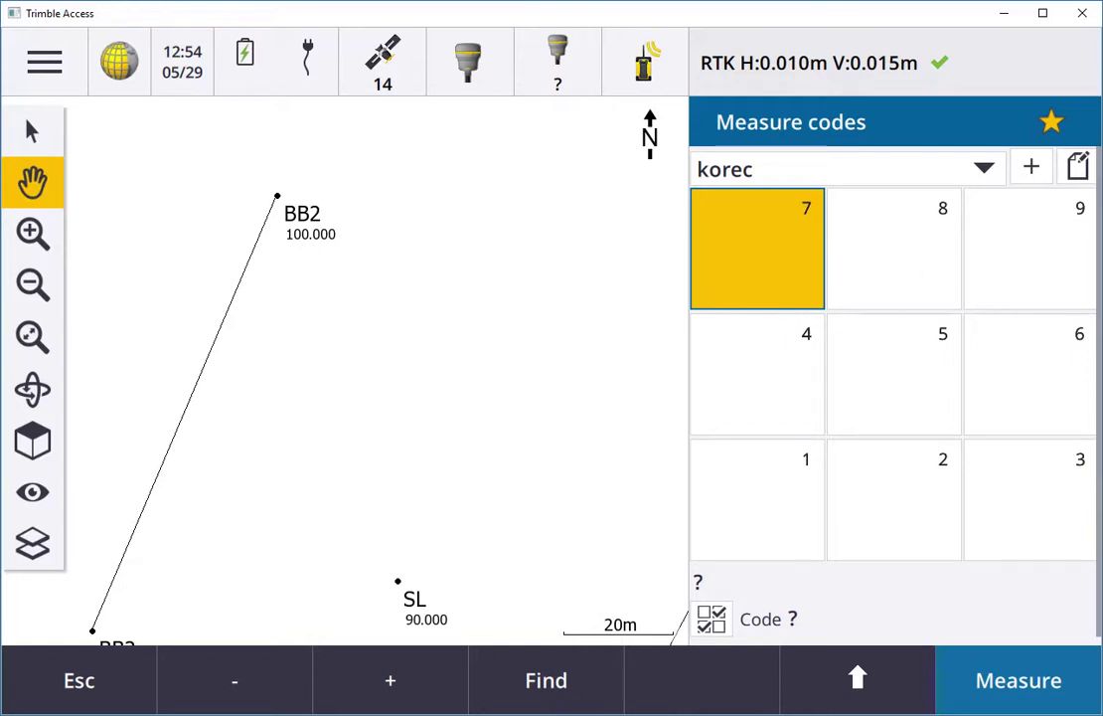
# Step: Assign BDLG, KB·BTM and AV to korec buttons 7, 8 and 9, then start a BDLG point
pyautogui.moveTo(243, 355); pyautogui.dragTo(93, 252)
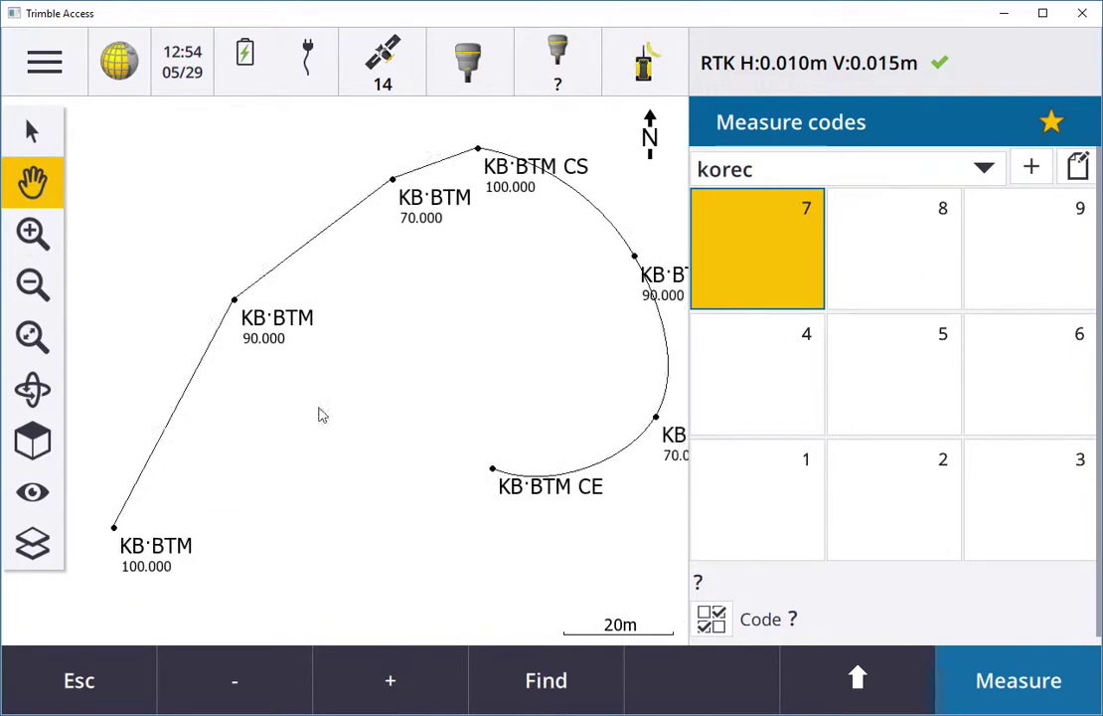
pyautogui.click(768, 273)
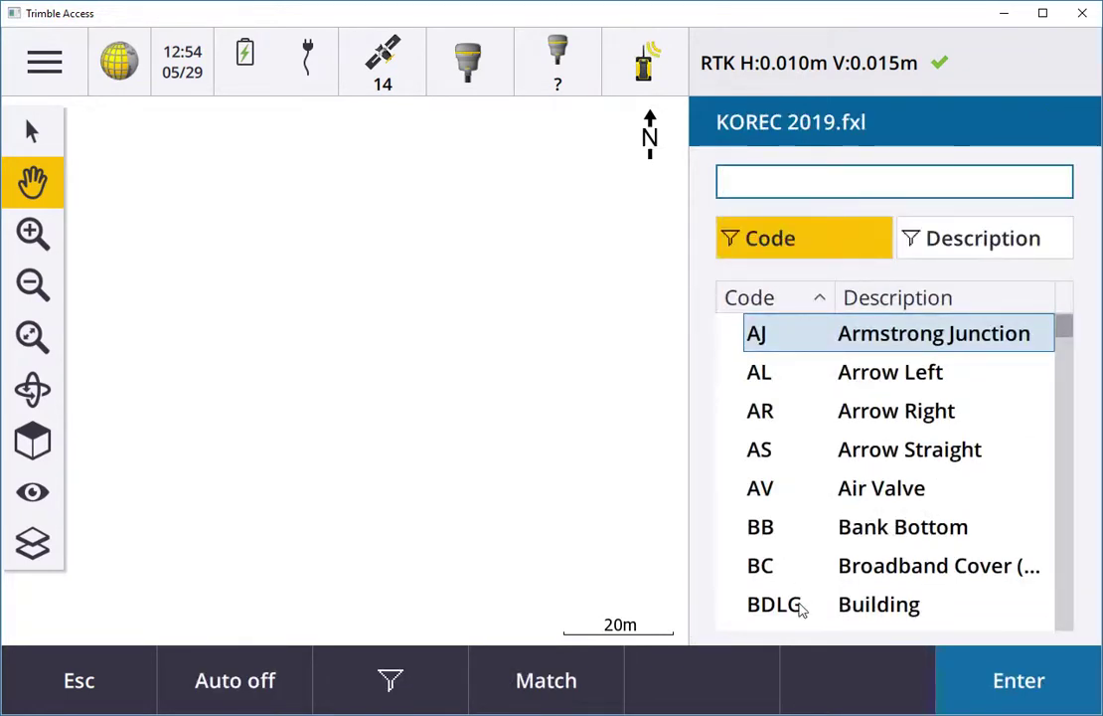
pyautogui.click(800, 606)
pyautogui.click(989, 678)
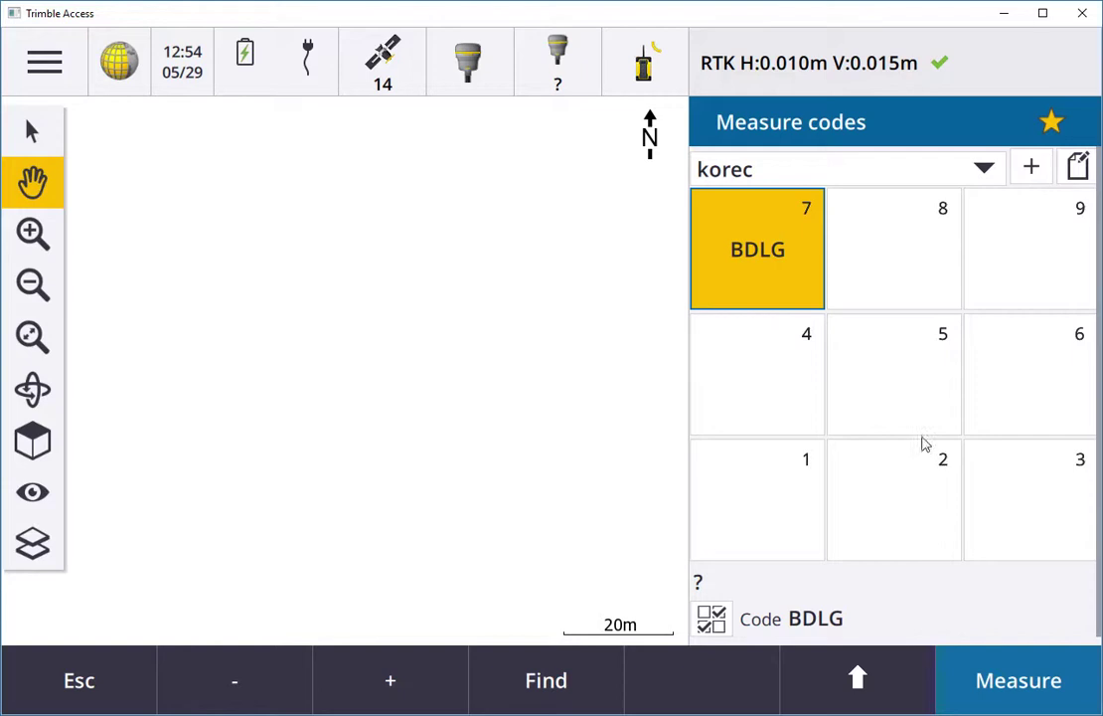
pyautogui.click(889, 285)
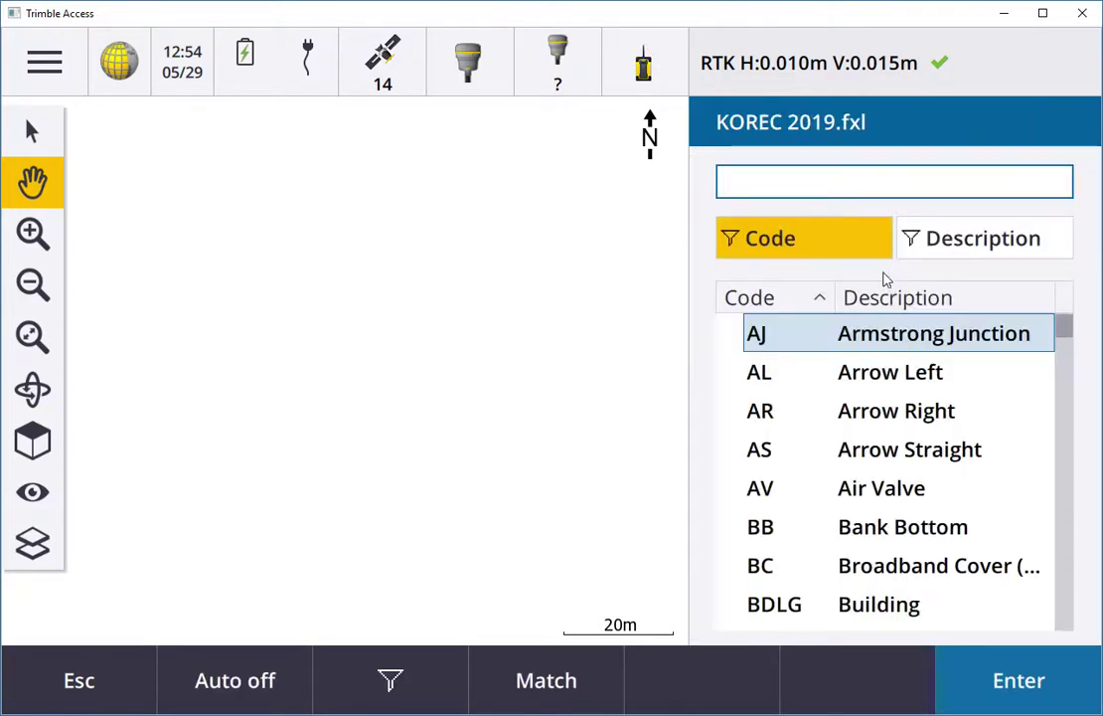
pyautogui.write('KB·BTM')
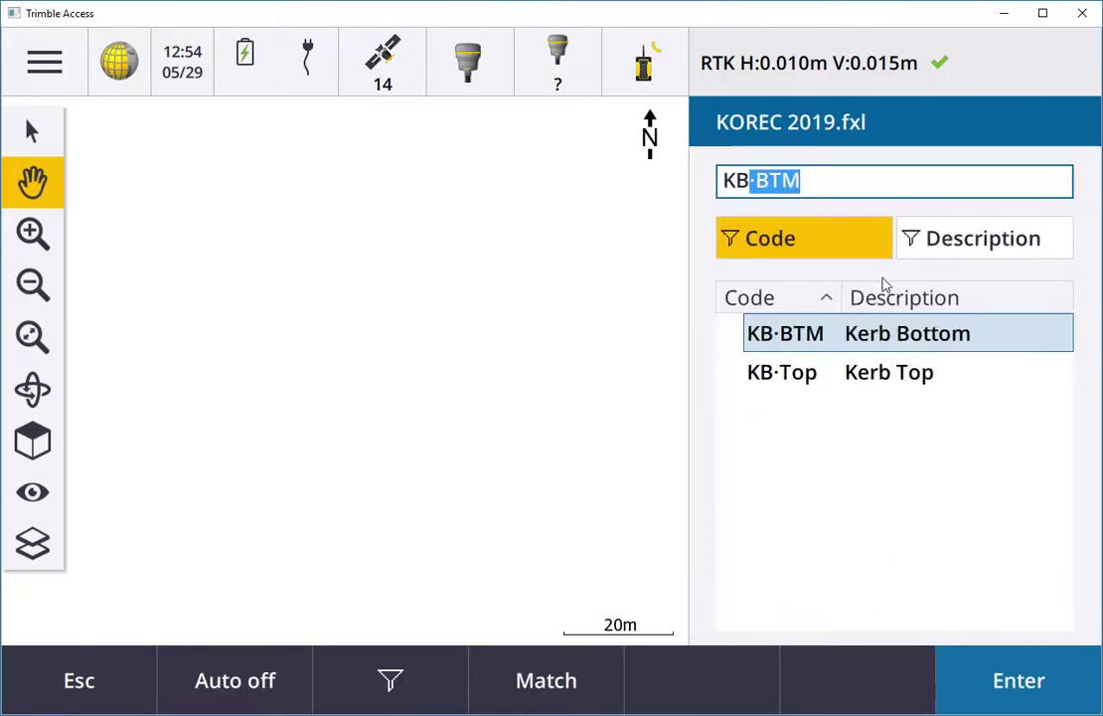
pyautogui.click(1012, 681)
pyautogui.click(1041, 279)
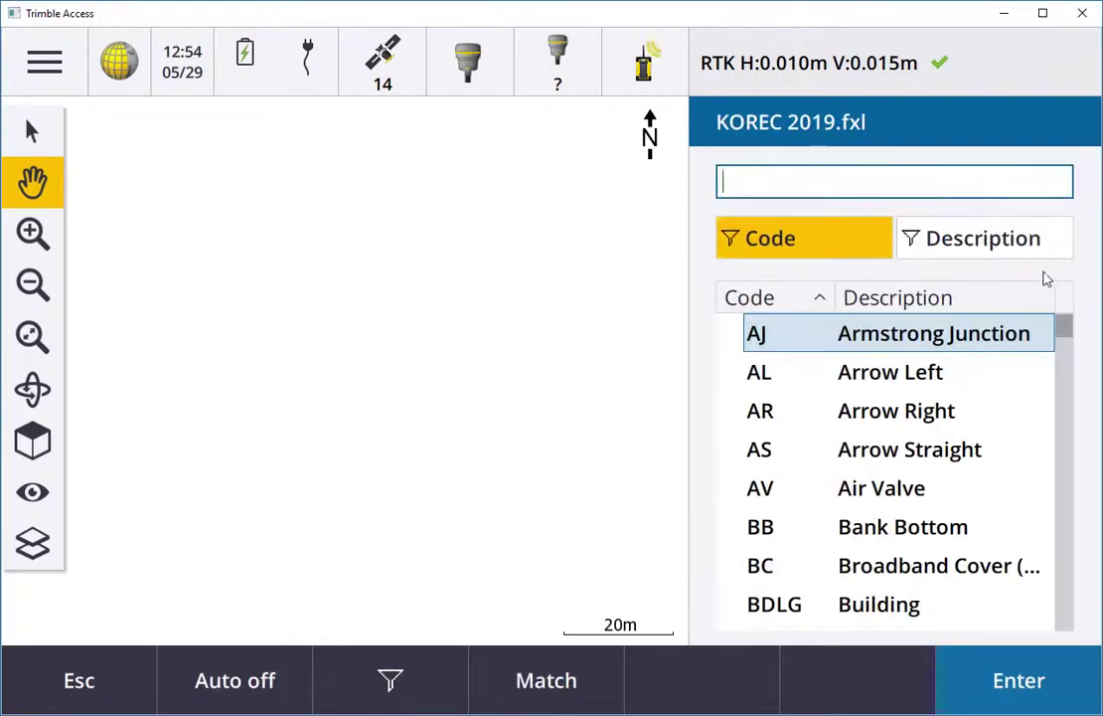
pyautogui.write('AV')
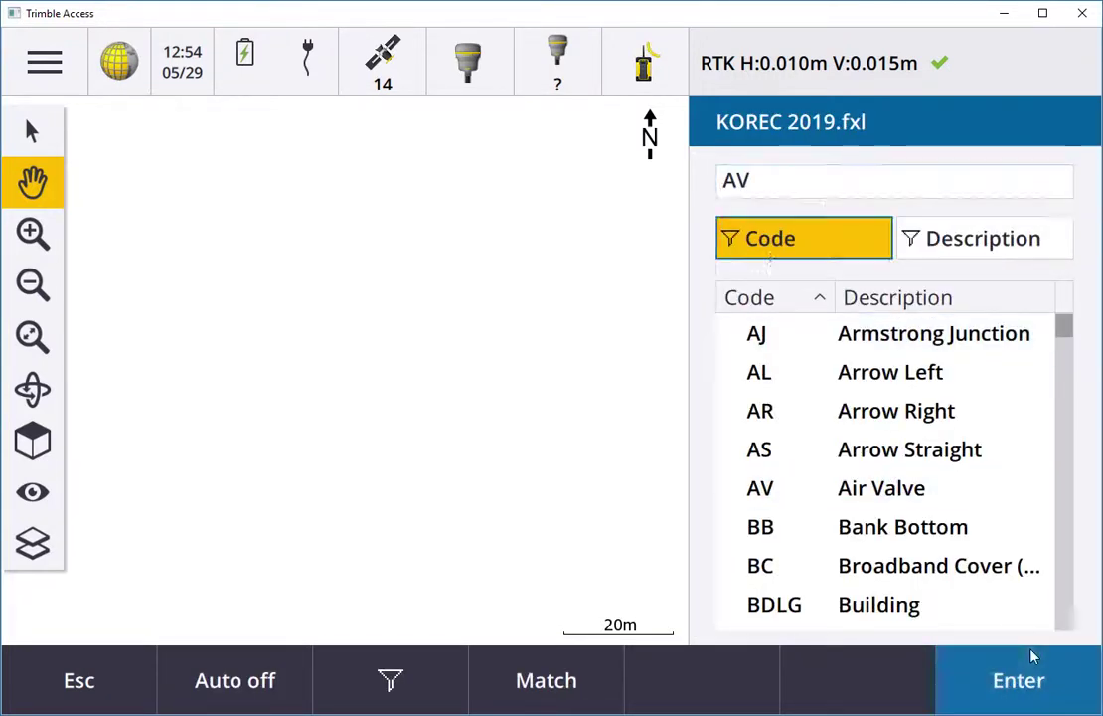
pyautogui.click(1035, 660)
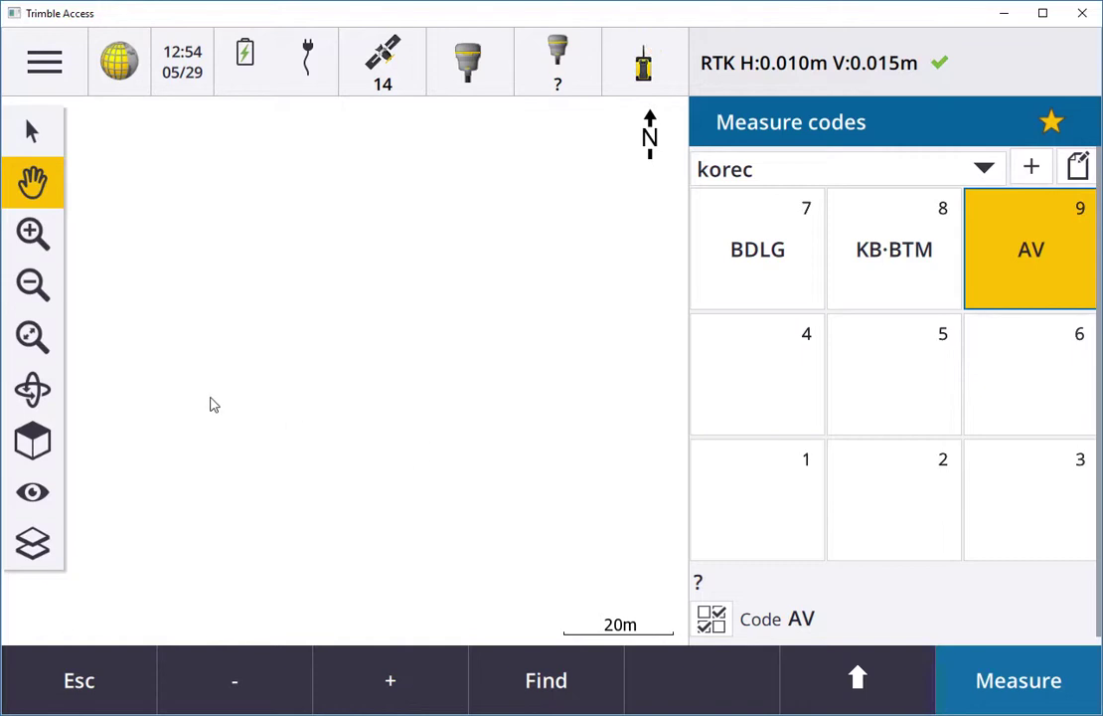
pyautogui.click(731, 257)
# Step: Enter a 1.8 antenna height, then measure and store point 1051
pyautogui.write('1.8')
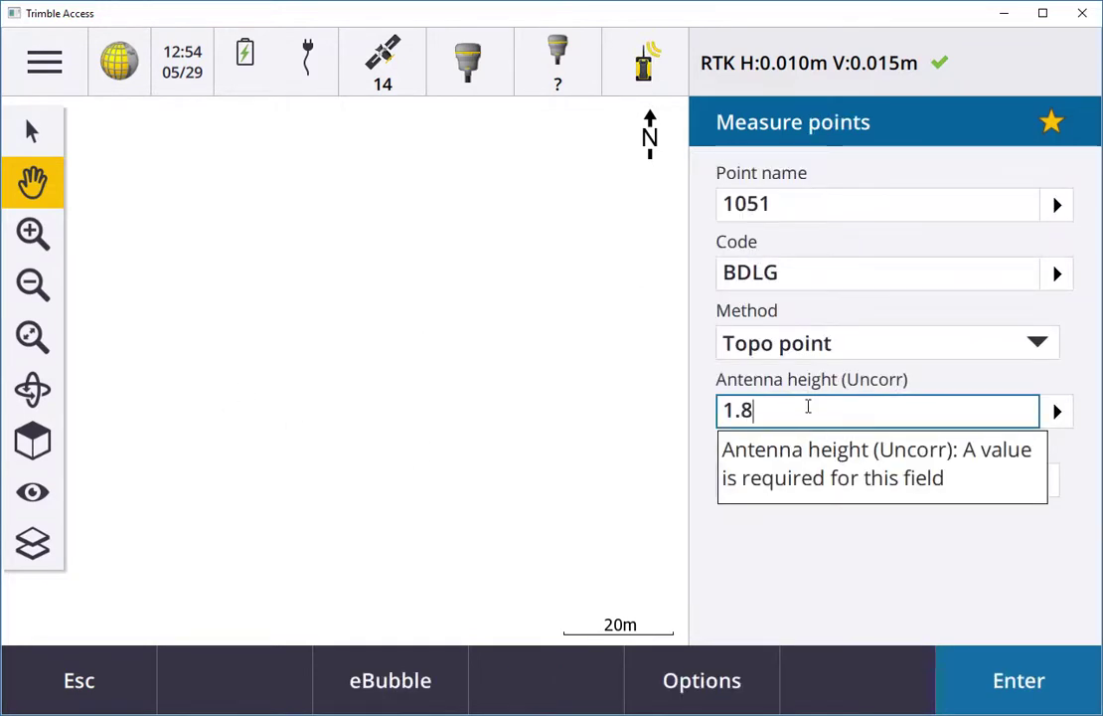
pyautogui.press('Return')
pyautogui.click(1016, 684)
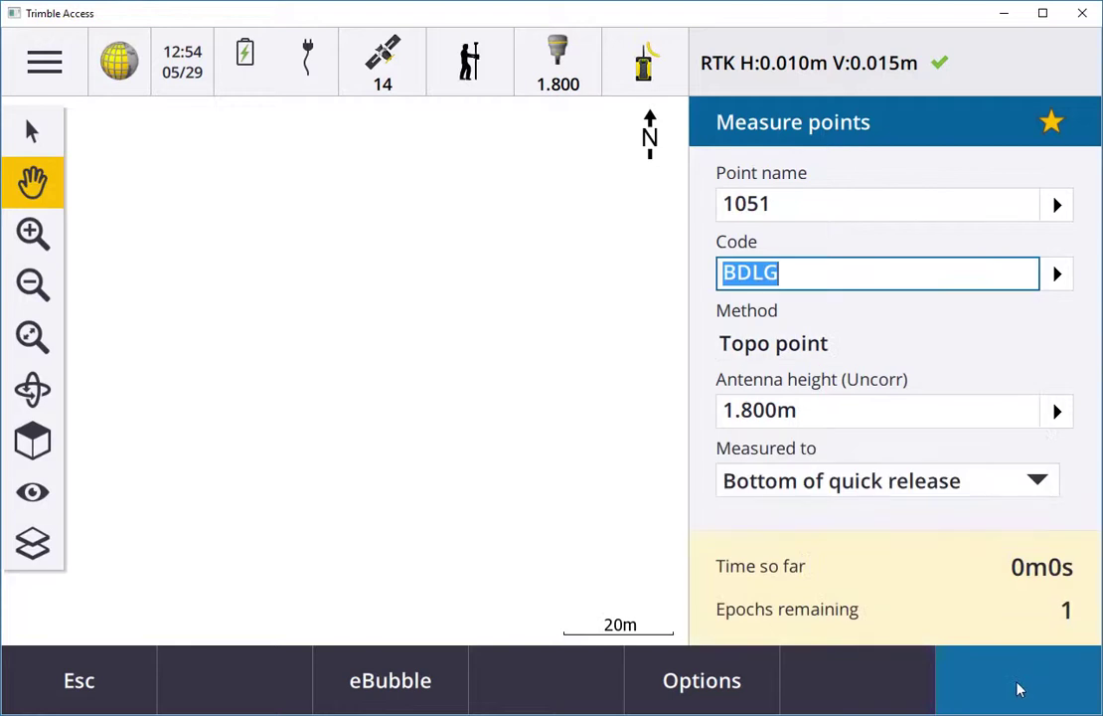
pyautogui.click(1019, 688)
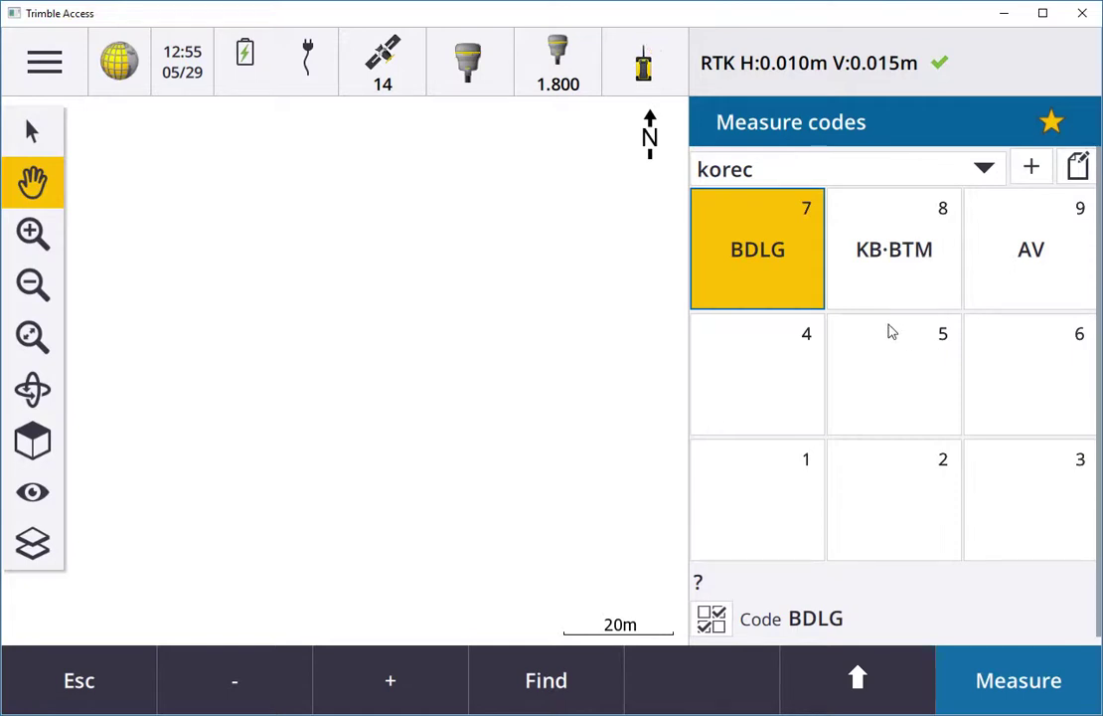
# Step: Assign the CS Start Of Curve code to button 5 from the code library
pyautogui.click(902, 362)
pyautogui.click(901, 362)
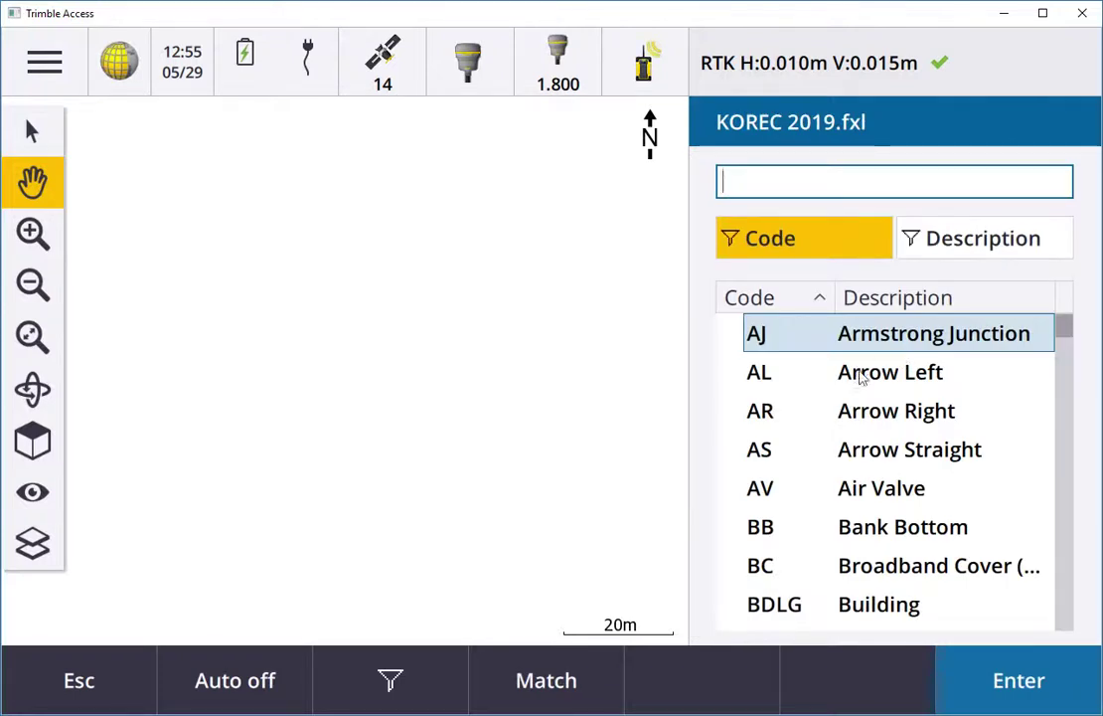
pyautogui.write('CE')
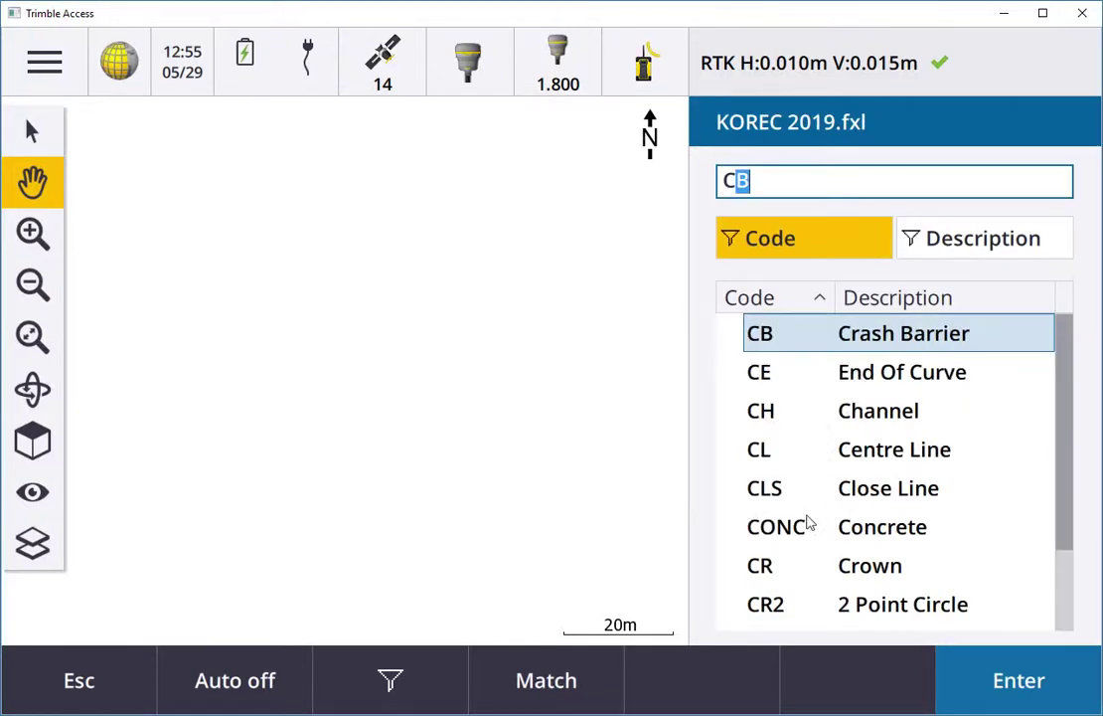
pyautogui.press('BackSpace')
pyautogui.write('S')
pyautogui.click(906, 333)
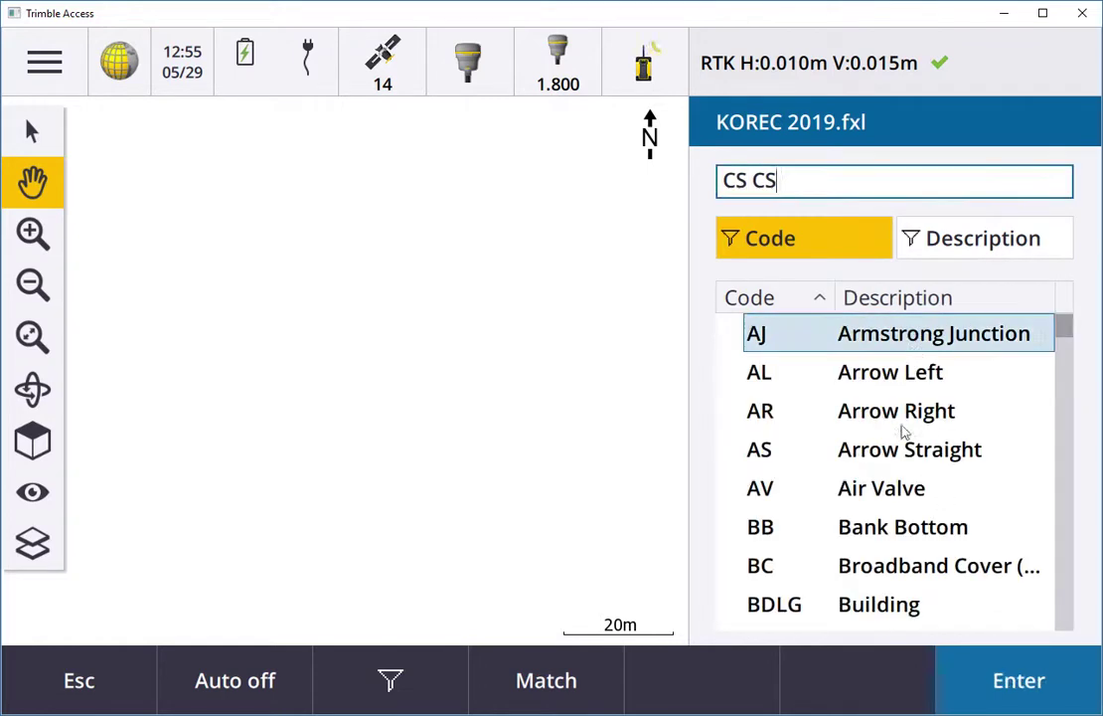
pyautogui.press('BackSpace')
pyautogui.press('BackSpace')
pyautogui.press('BackSpace')
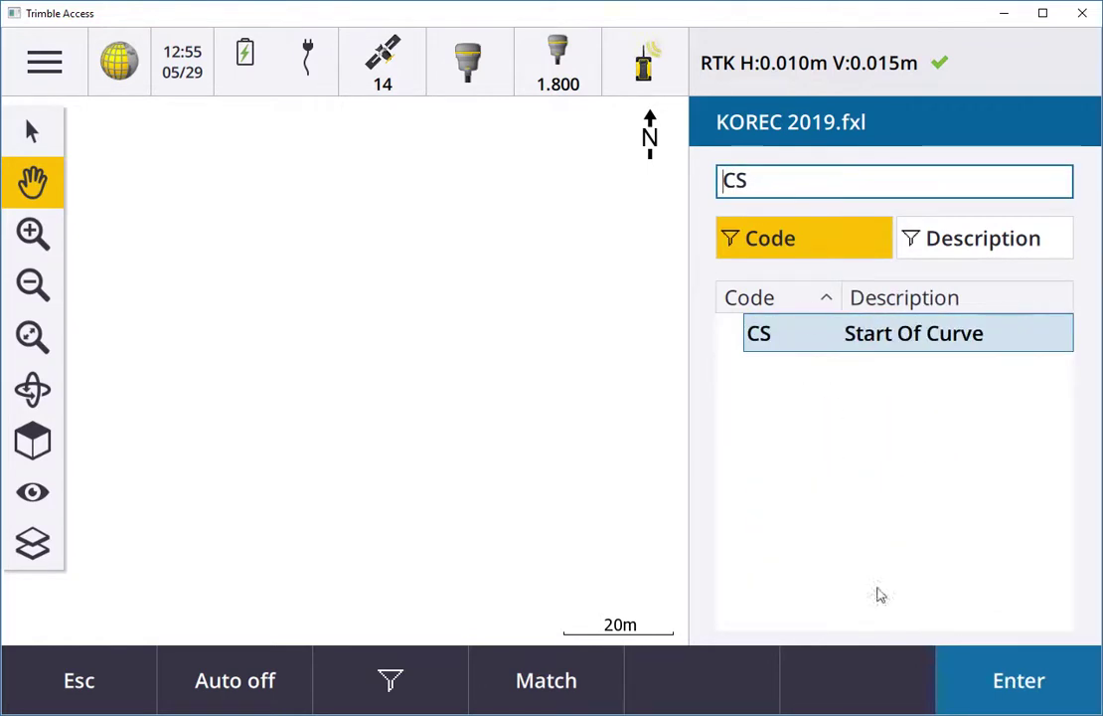
pyautogui.click(979, 674)
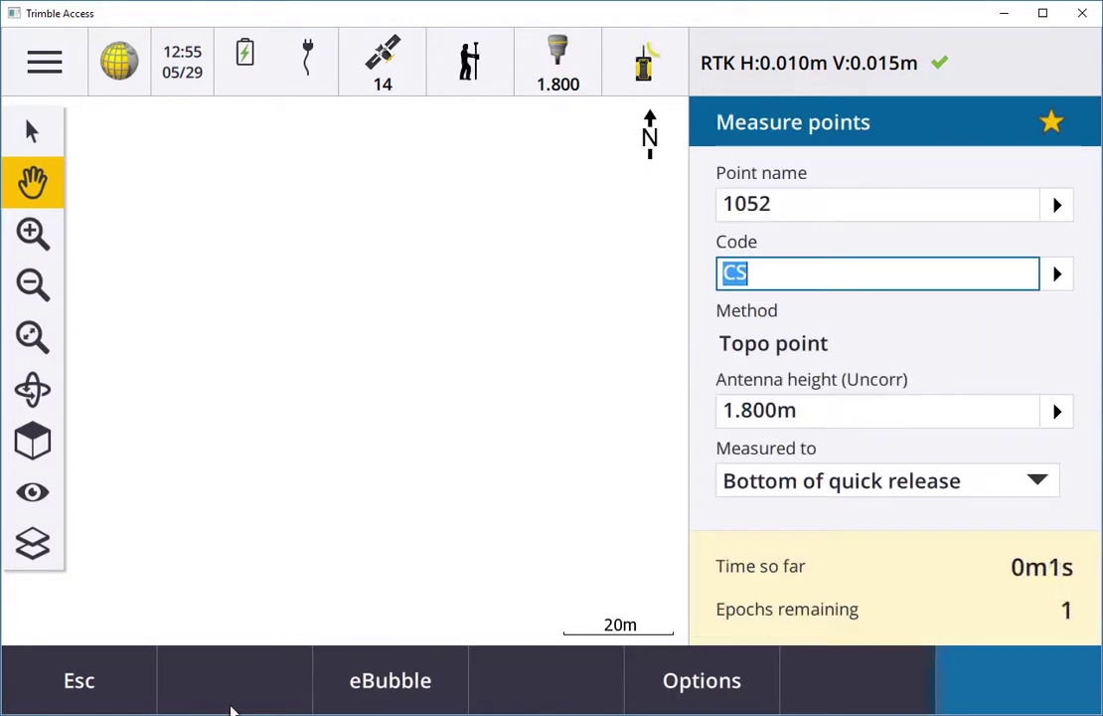
# Step: Abandon the CS point, try multi-code KB·BTM plus CS, then switch multi-code off
pyautogui.click(67, 667)
pyautogui.click(385, 426)
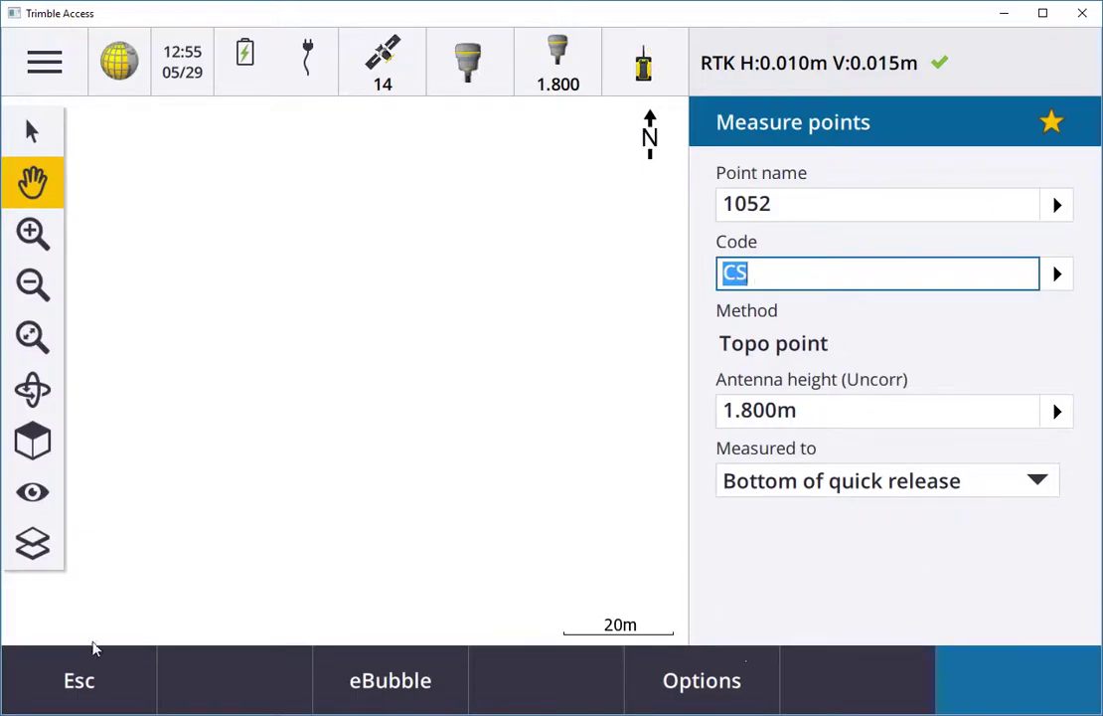
pyautogui.click(88, 672)
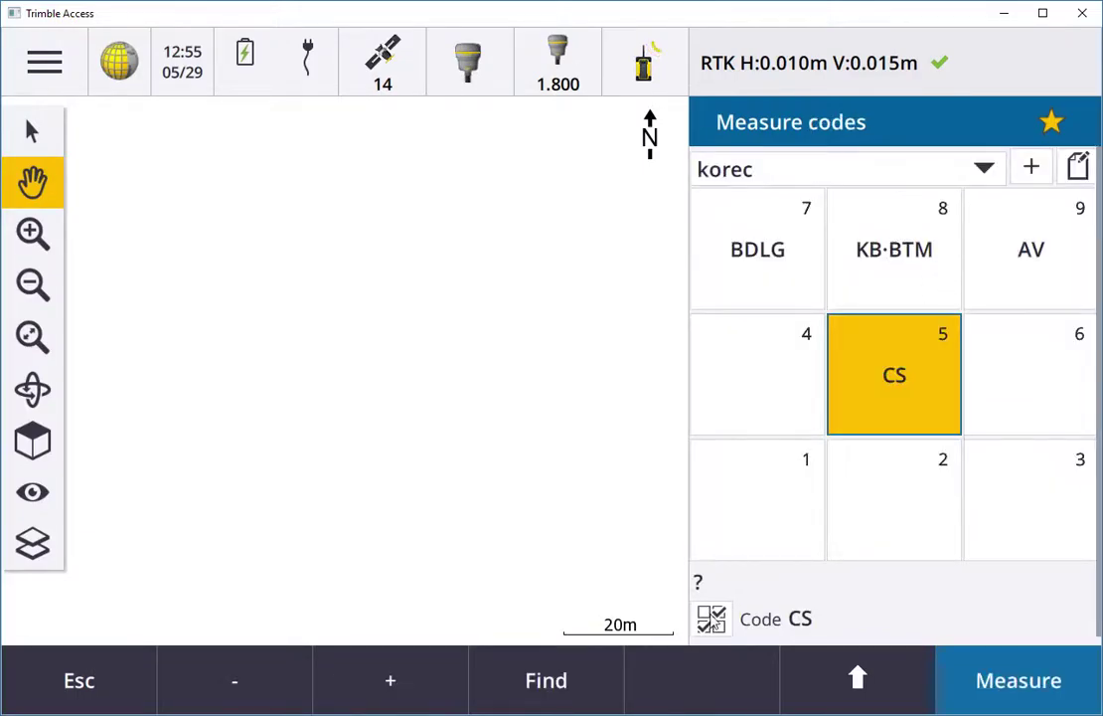
pyautogui.click(712, 619)
pyautogui.click(911, 269)
pyautogui.click(909, 370)
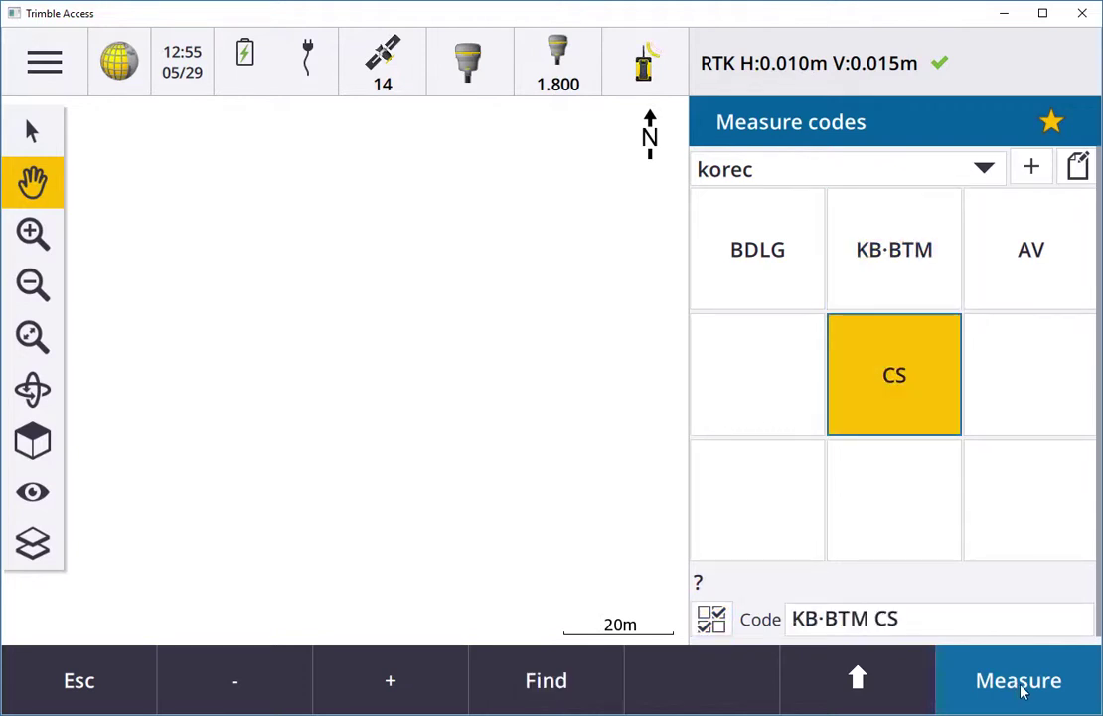
pyautogui.click(716, 620)
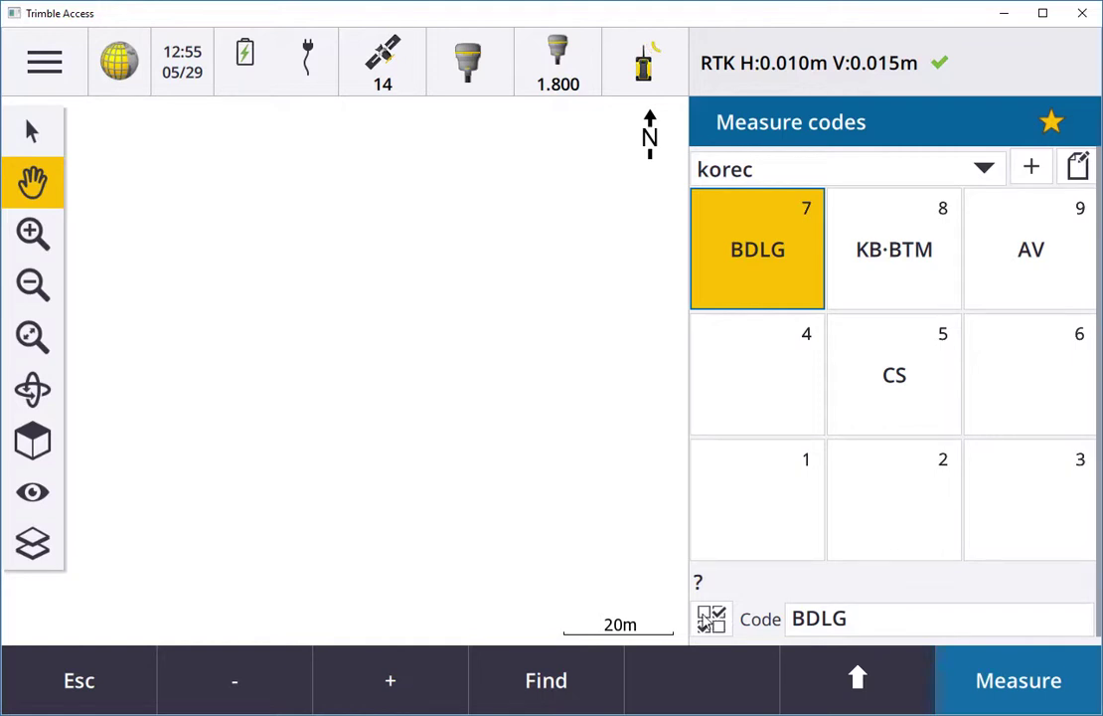